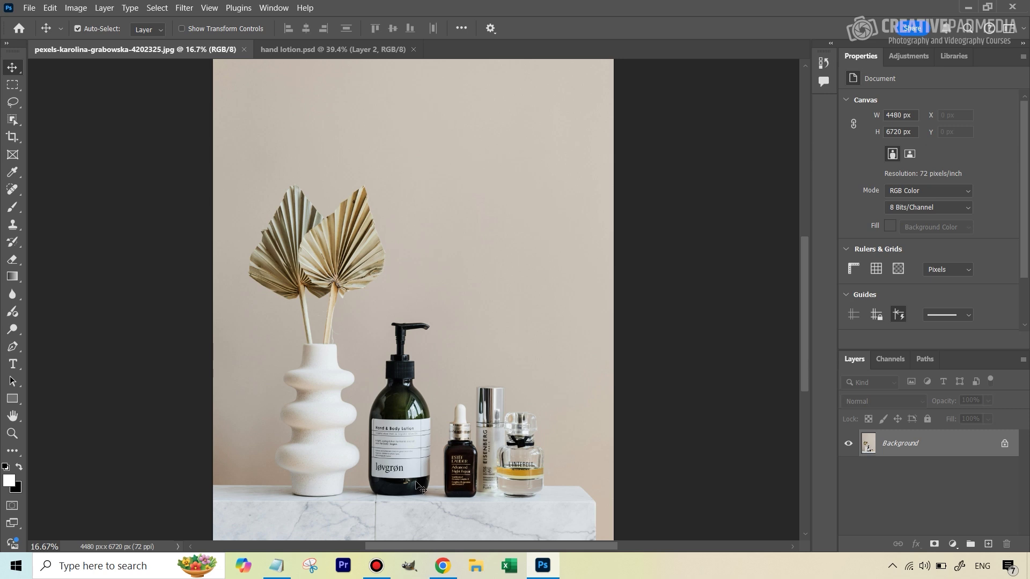
Crop the product photo without a fixed ratio to about 936 x 2172 px, tightly around the hand lotion bottle
left_click(288, 50)
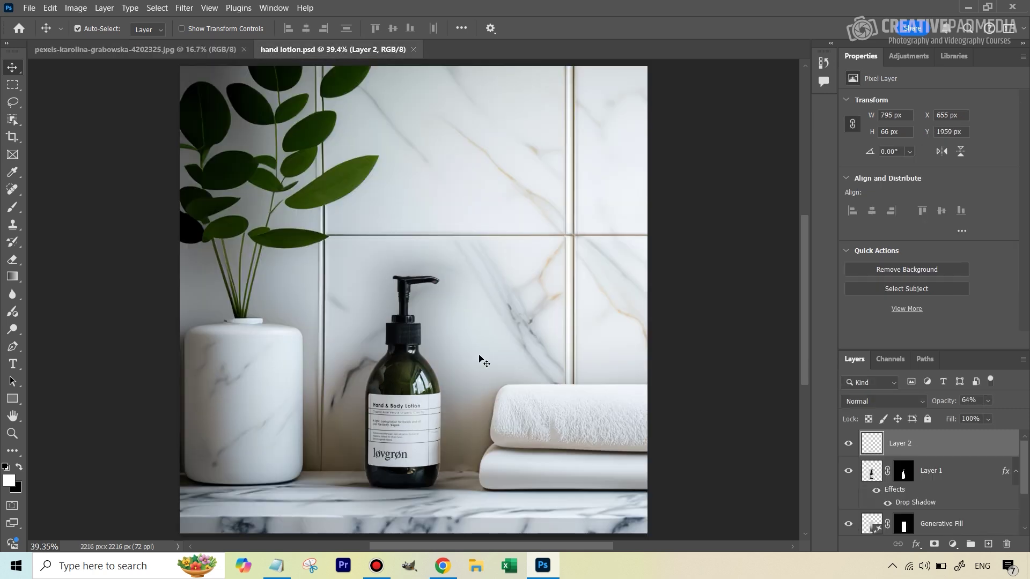
left_click(154, 51)
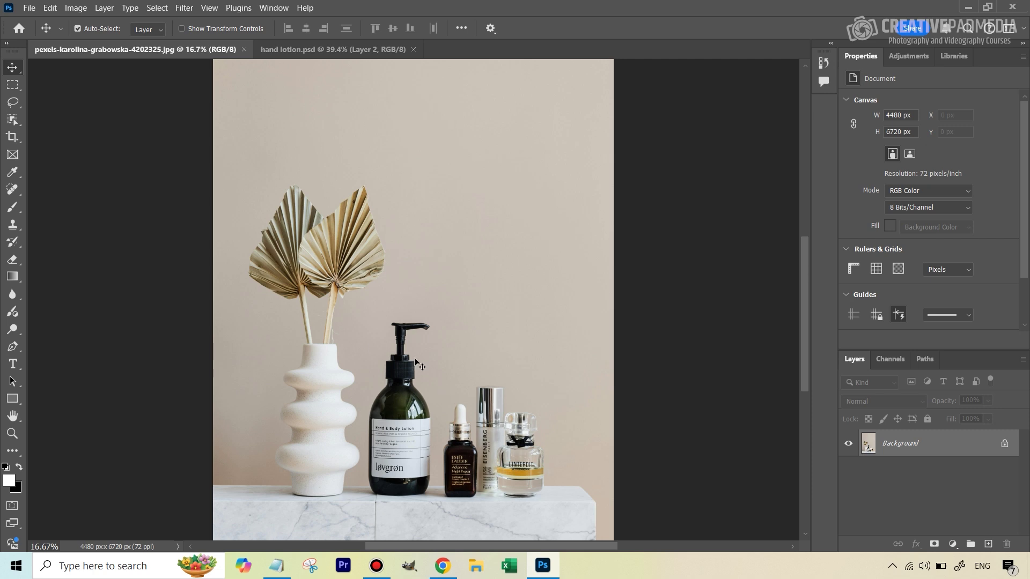
left_click(15, 139)
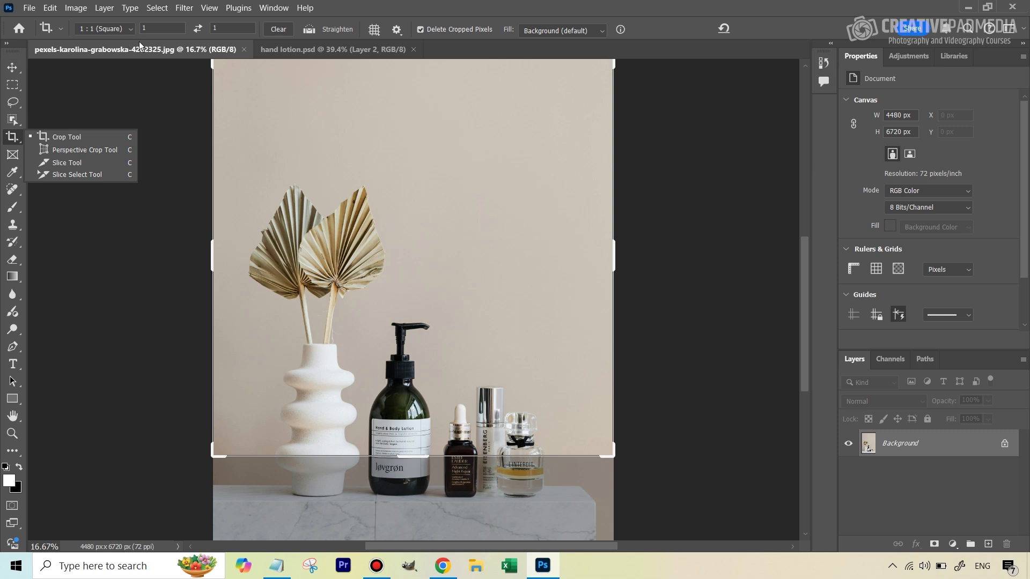
left_click(276, 30)
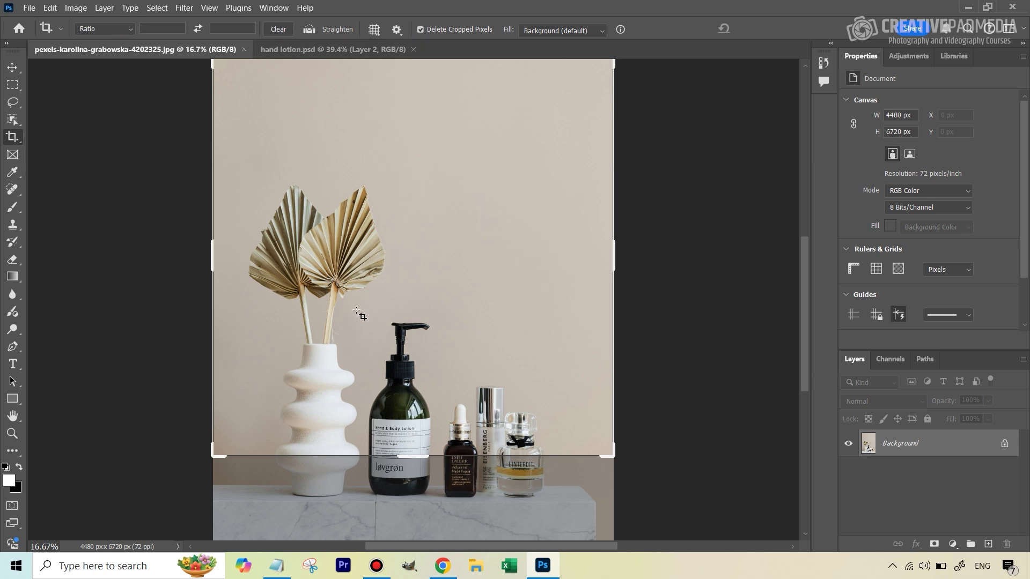
left_click_drag(357, 311, 443, 508)
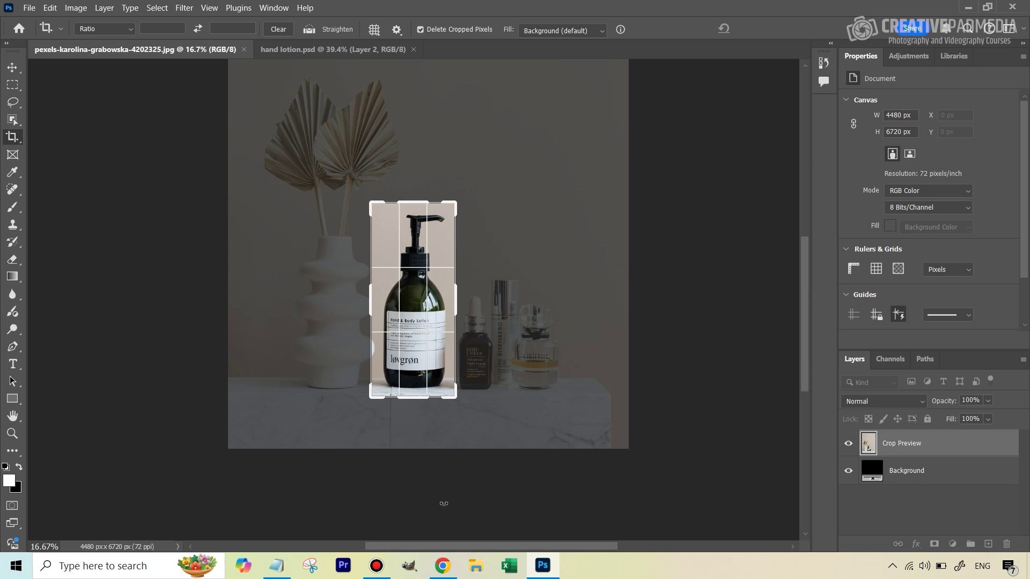
key("Return")
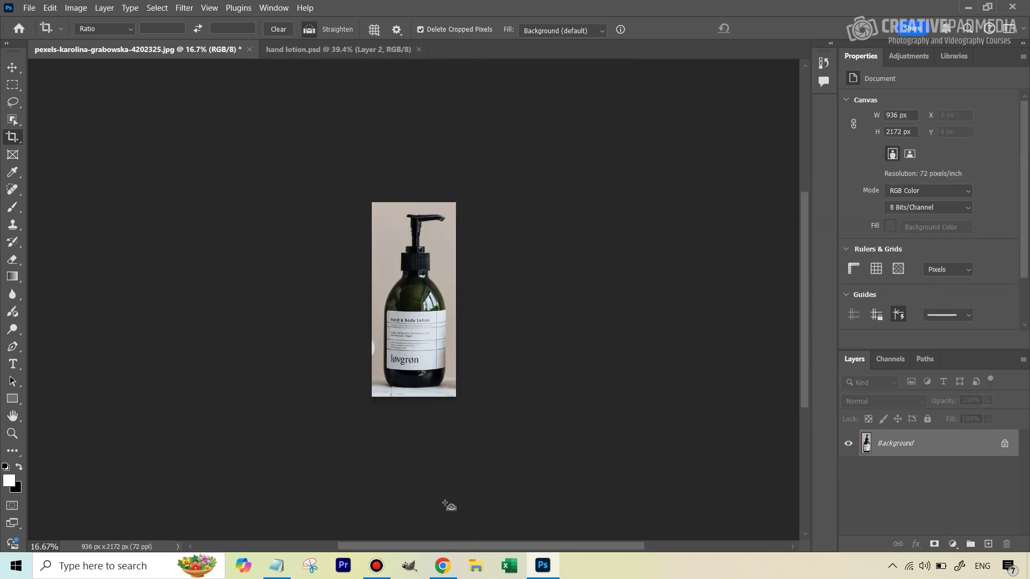
key("ctrl+0")
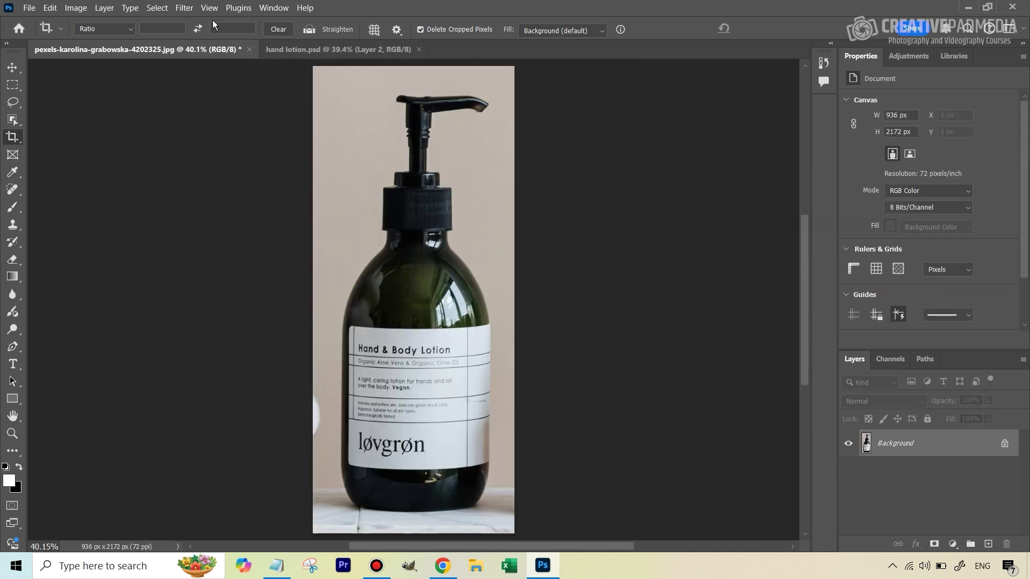
Select the bottle as the subject and mask out its background with a layer mask
left_click(159, 9)
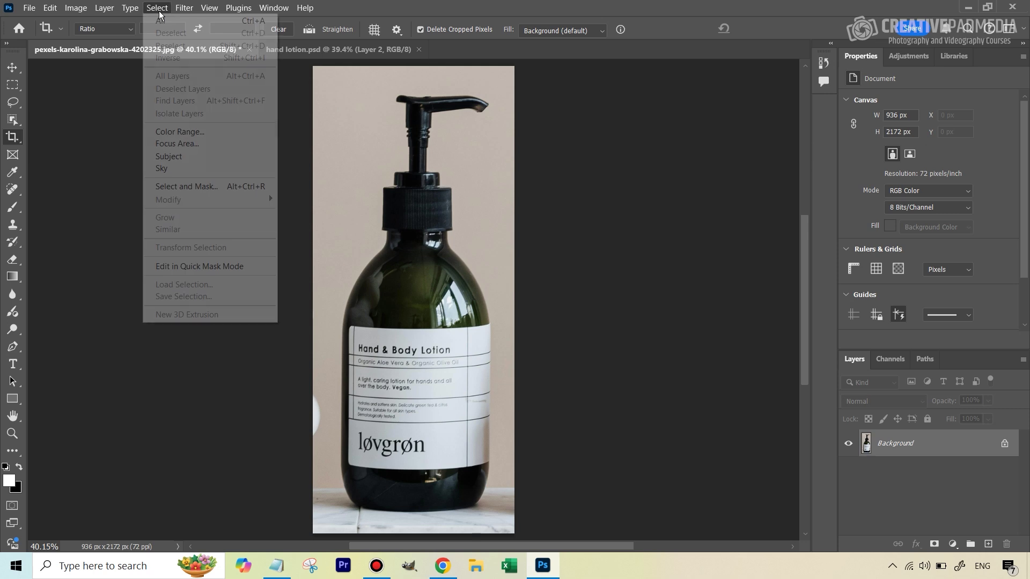
left_click(196, 155)
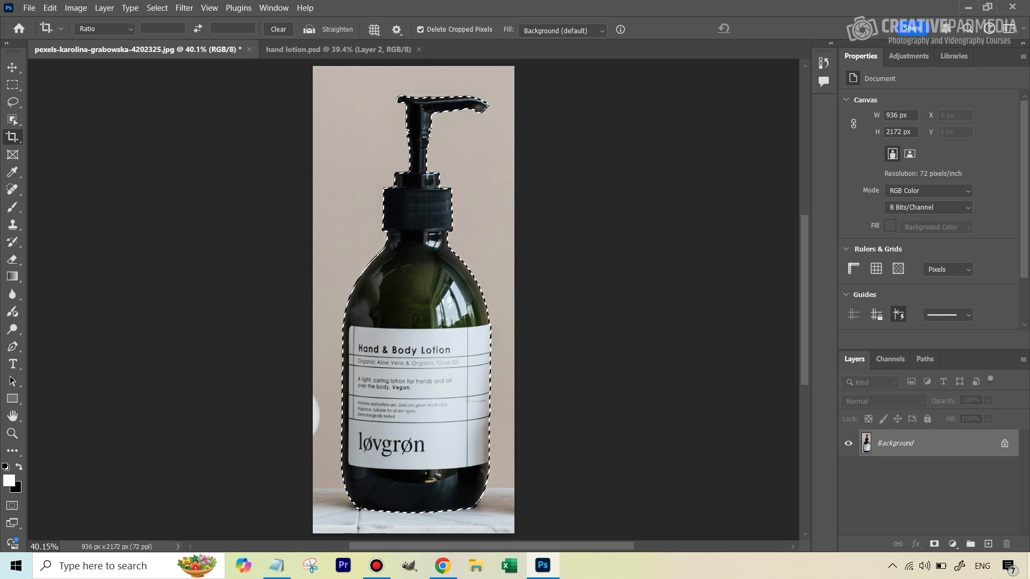
left_click(935, 545)
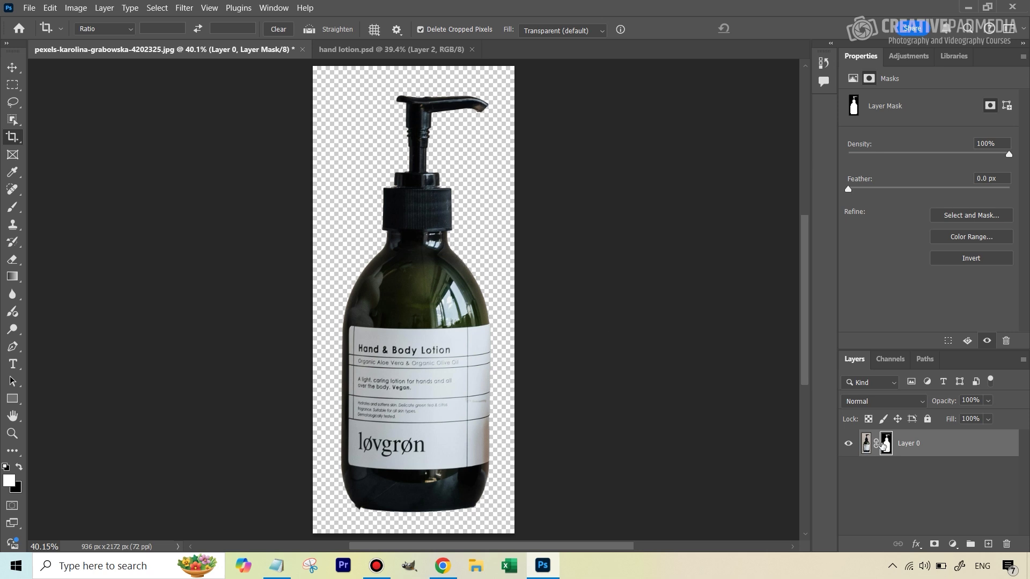
Open the bottle's layer mask in Select and Mask and preview the cutout on white
left_click(157, 9)
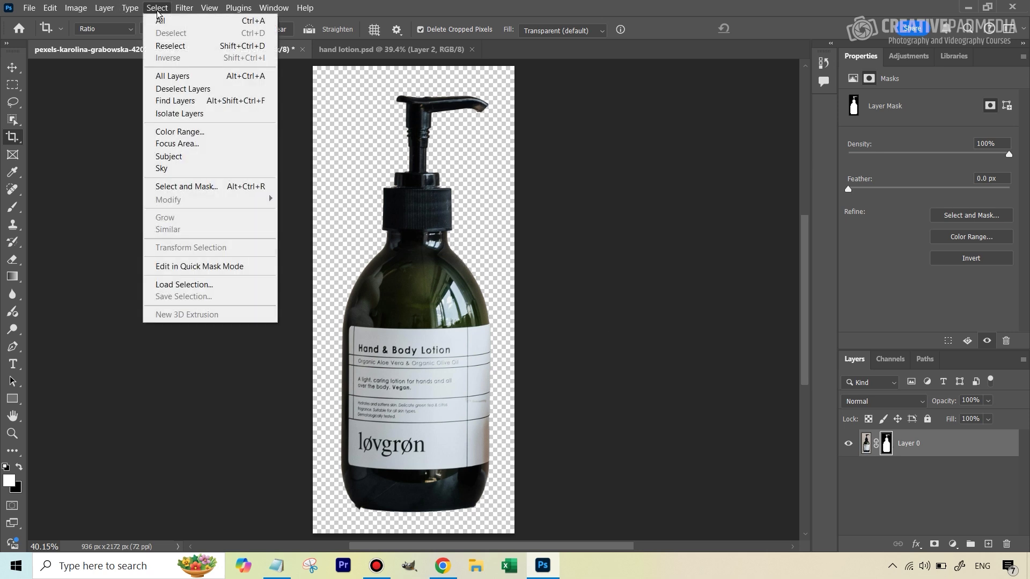
left_click(215, 187)
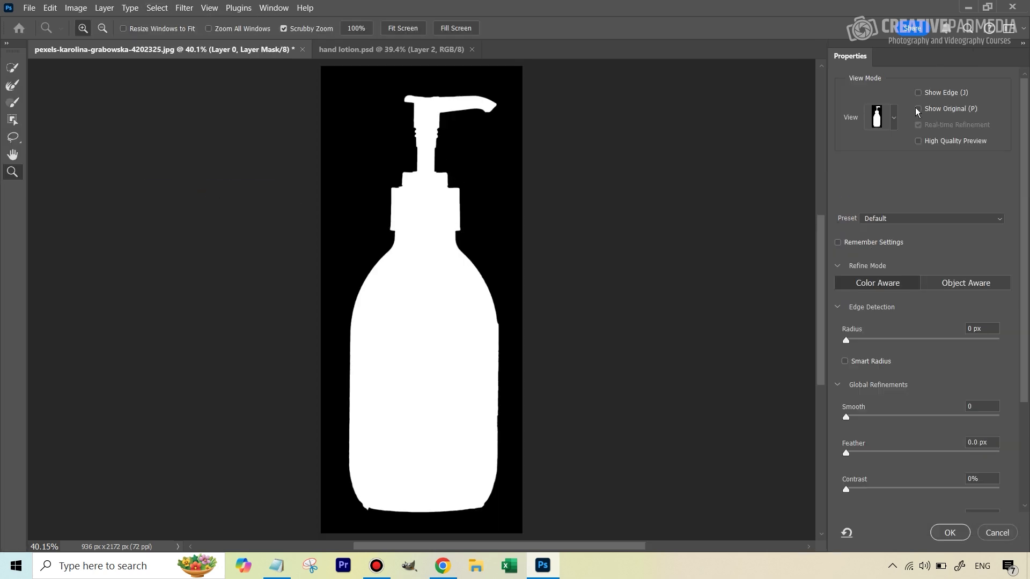
left_click(894, 118)
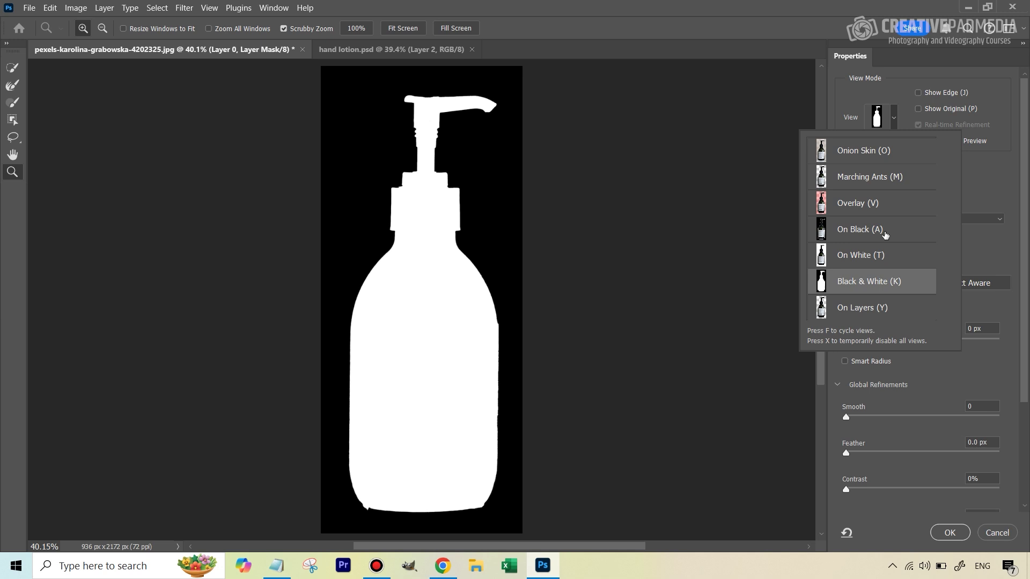
left_click(895, 115)
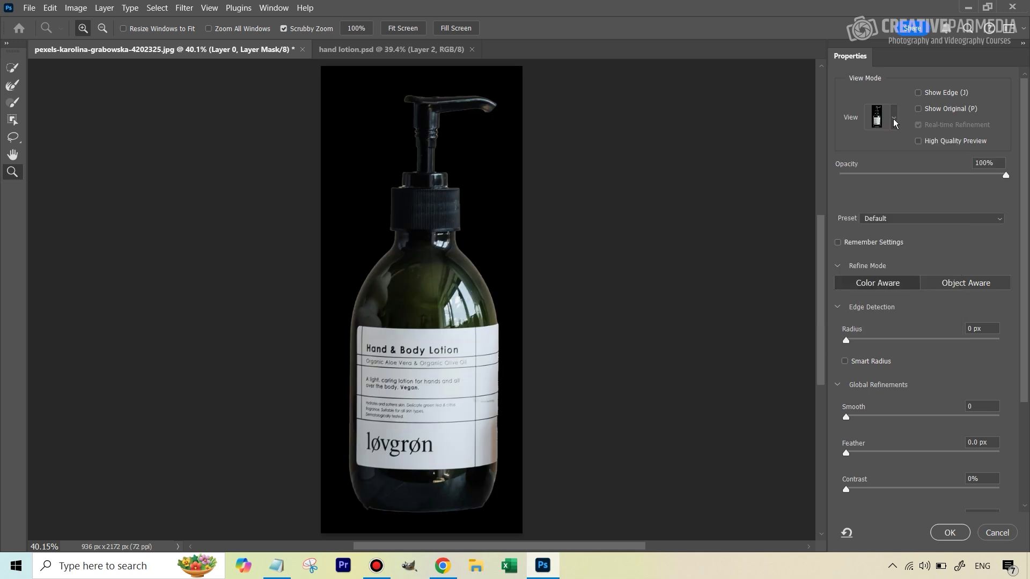
left_click(895, 123)
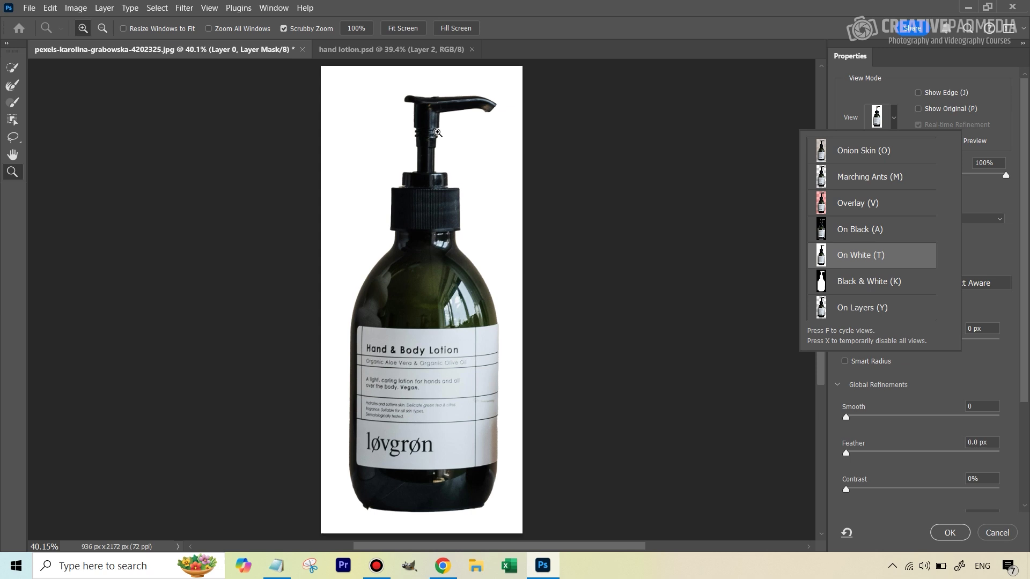
Inspect the bottle's cutout edges up close, set the mask's Smooth to 33 and apply the refinement
left_click_drag(438, 132, 501, 127)
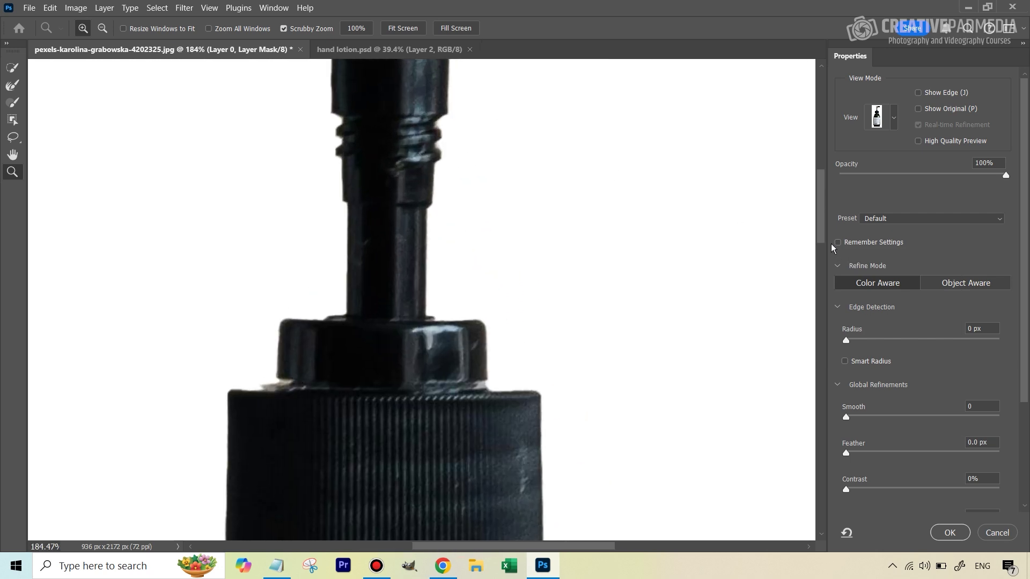
scroll(756, 196, "up", 5)
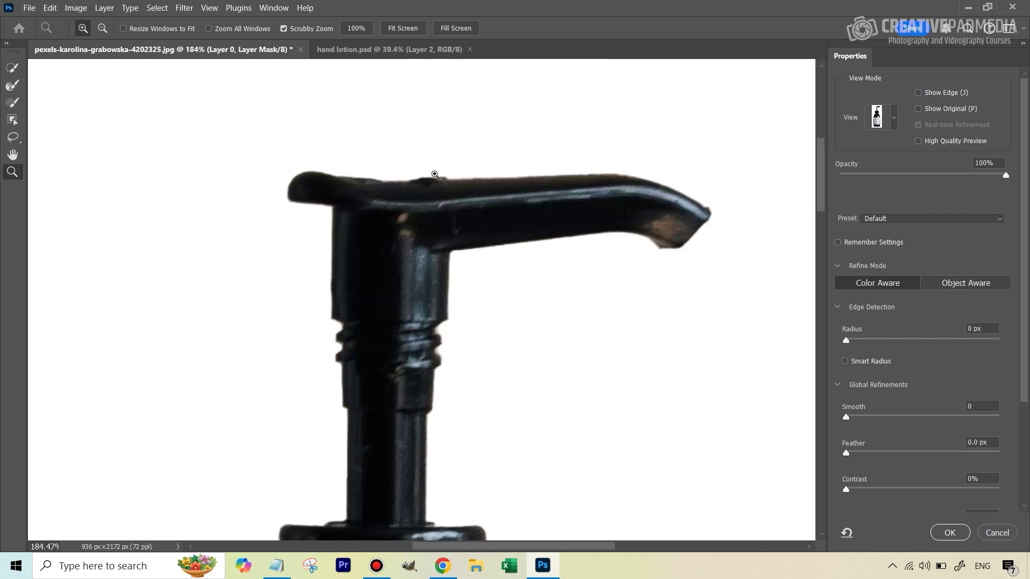
left_click_drag(821, 189, 813, 292)
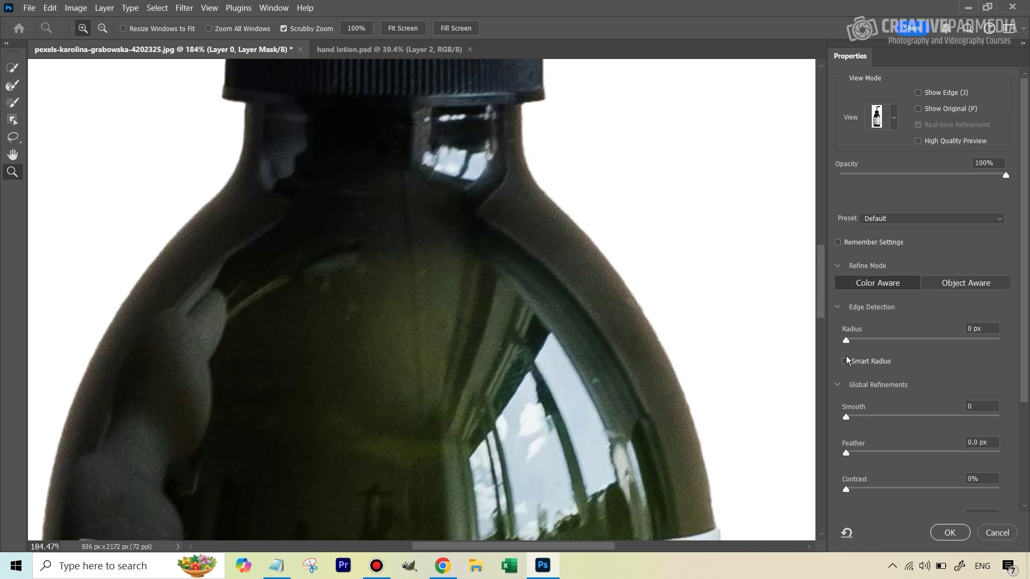
left_click(897, 417)
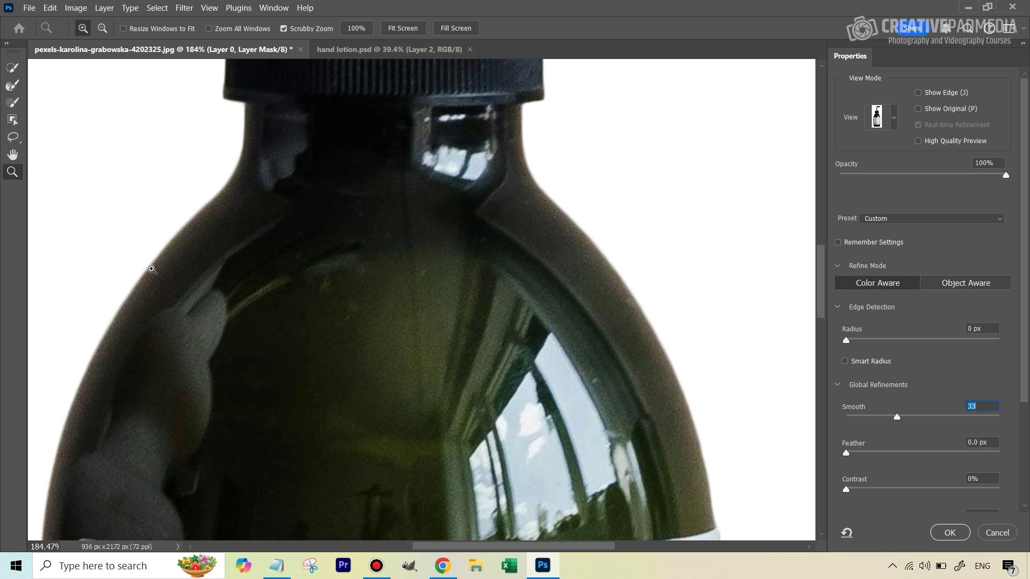
left_click(944, 532)
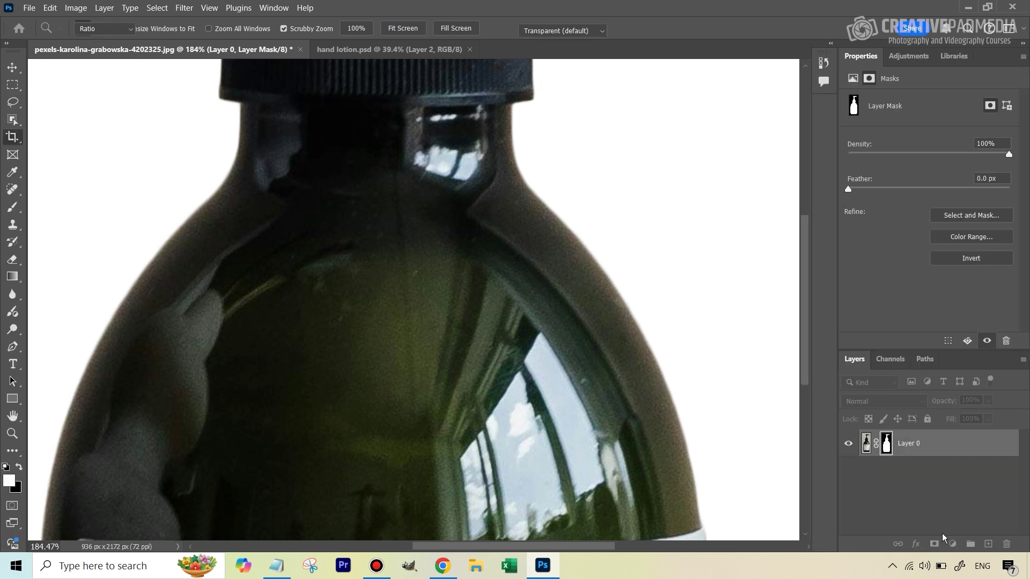
key("ctrl+0")
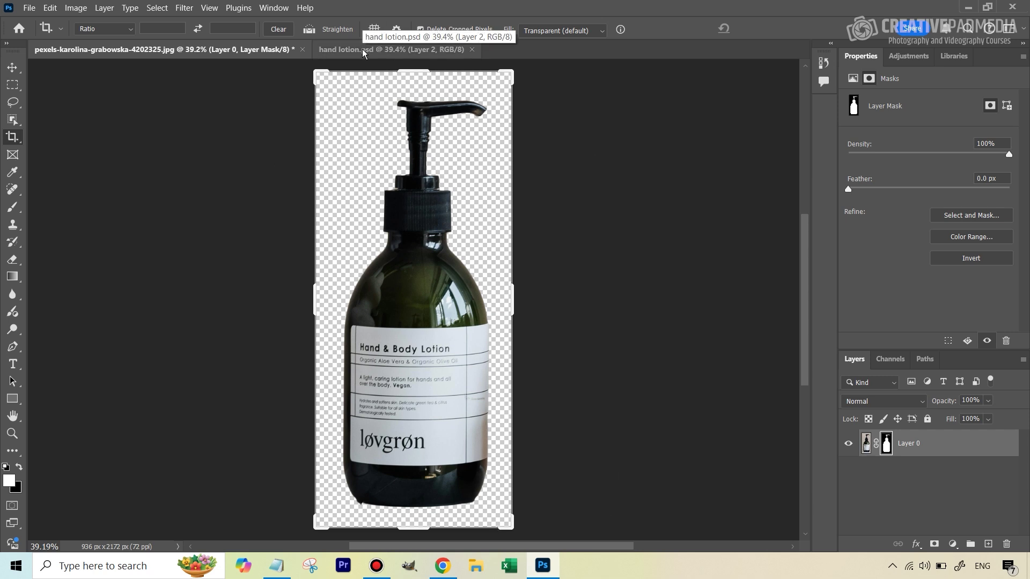
Extend the bottle's canvas to a 1:1 square of about 2094 x 2094 px, adding the empty space beside the bottle
left_click(383, 50)
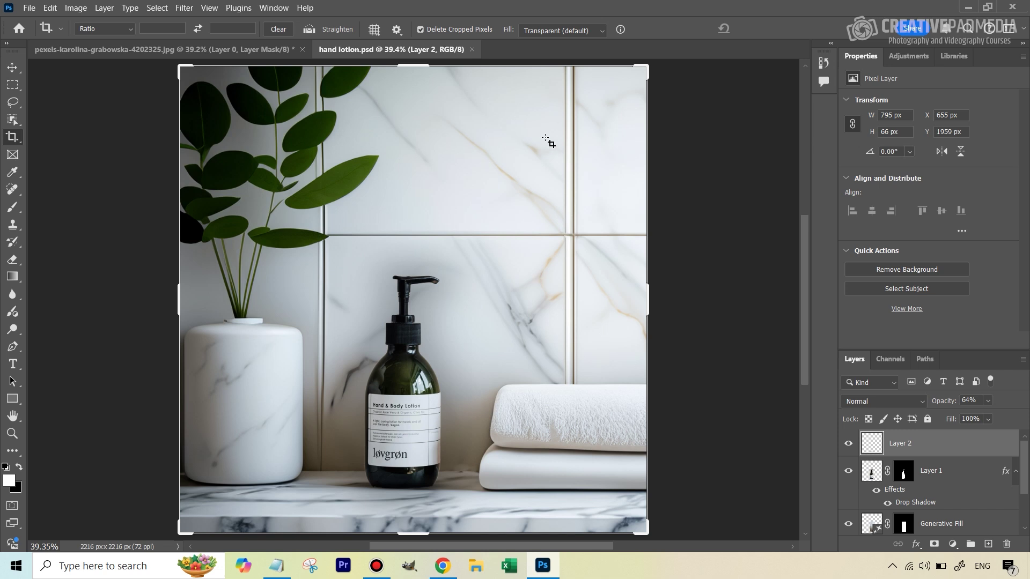
left_click(163, 45)
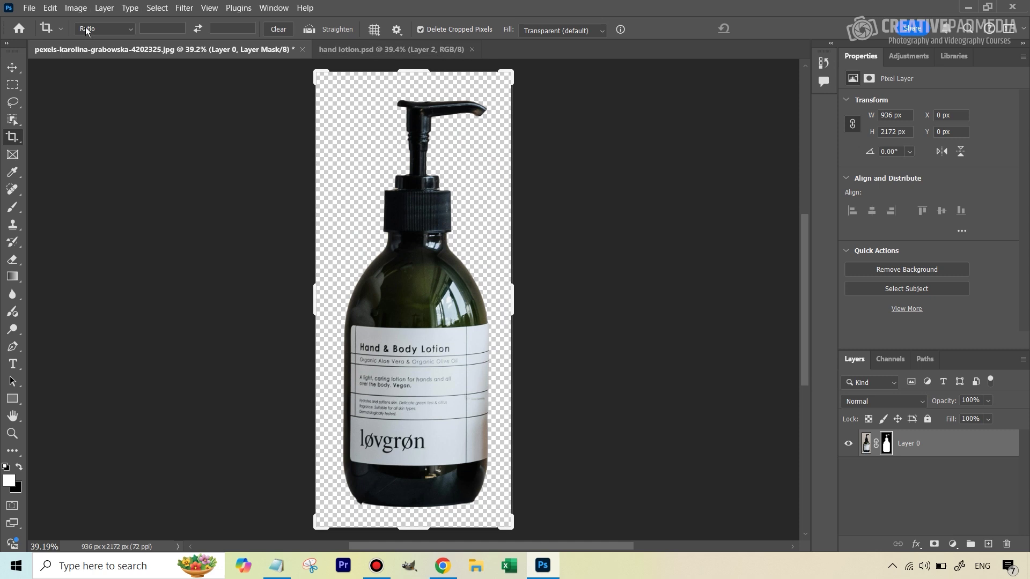
left_click(109, 30)
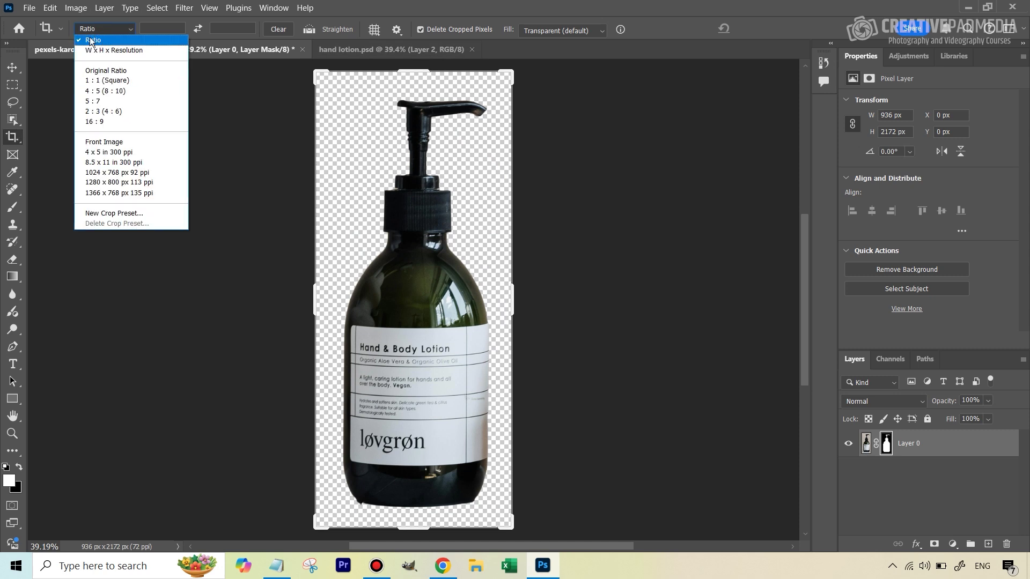
left_click(108, 81)
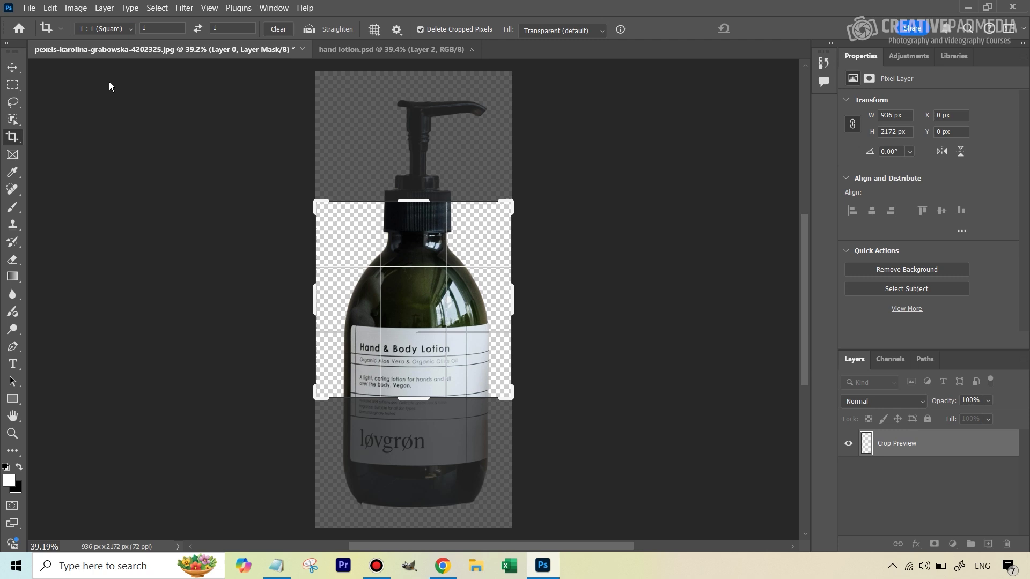
left_click_drag(514, 307, 637, 285)
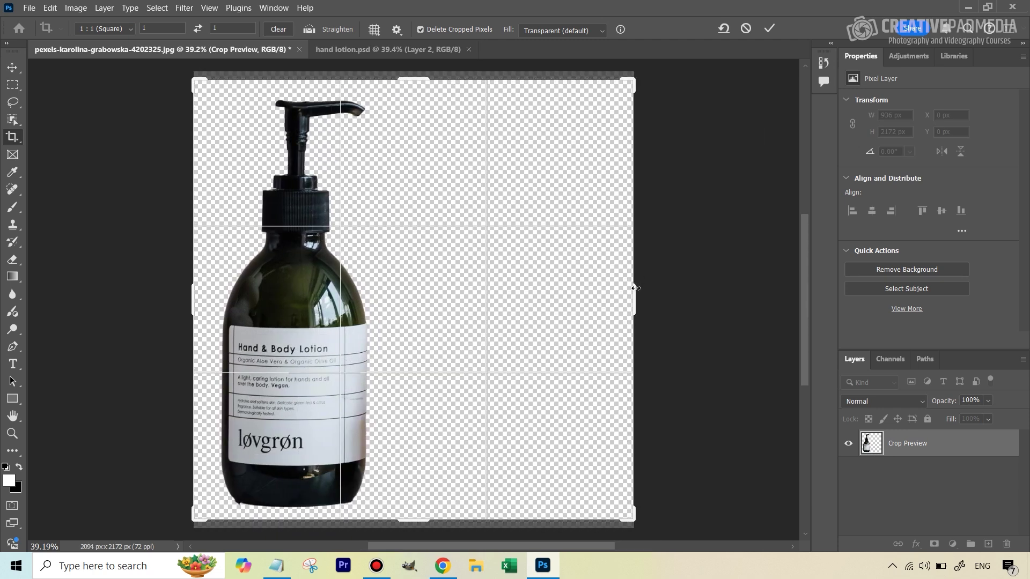
key("Return")
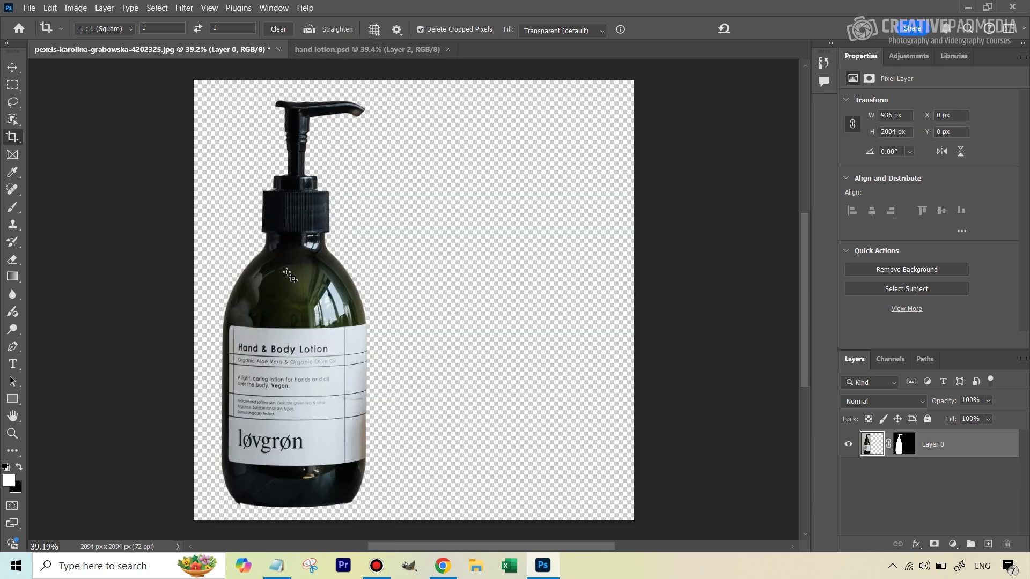
Scale the bottle proportionally to about 49% and place it low on the canvas, left of centre, using hand lotion.psd as reference
left_click(364, 47)
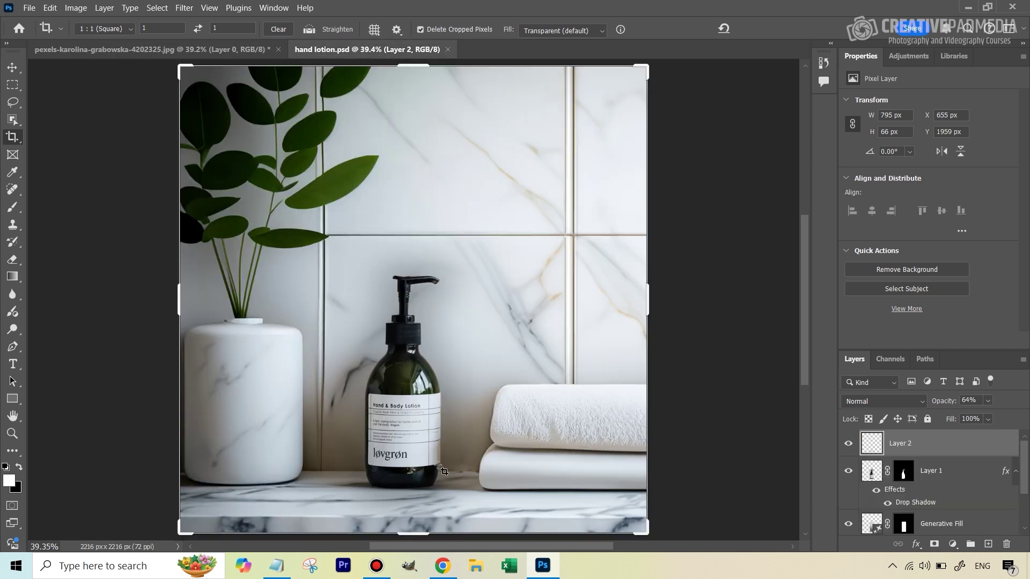
left_click(184, 49)
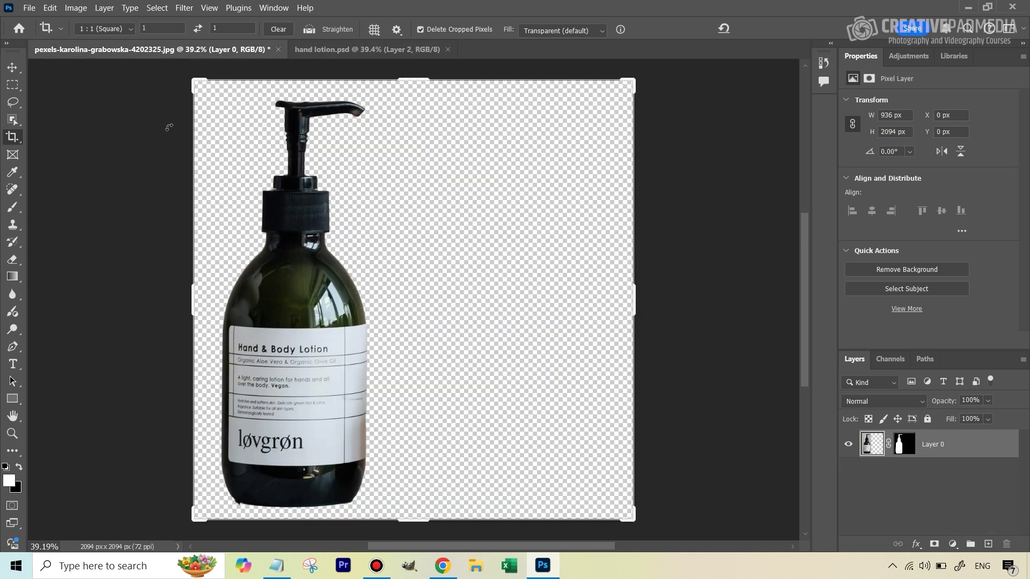
left_click(12, 70)
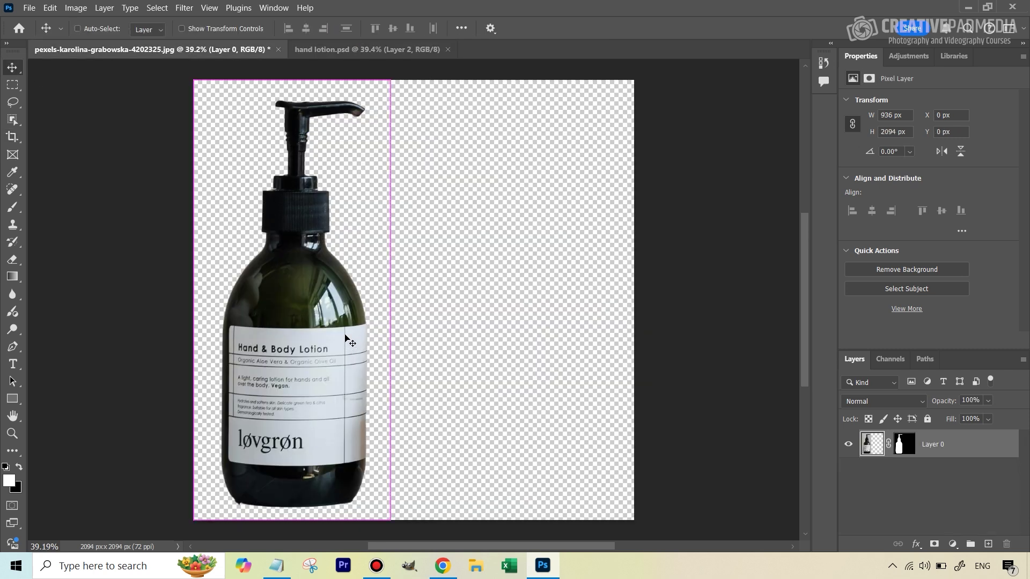
key("ctrl+t")
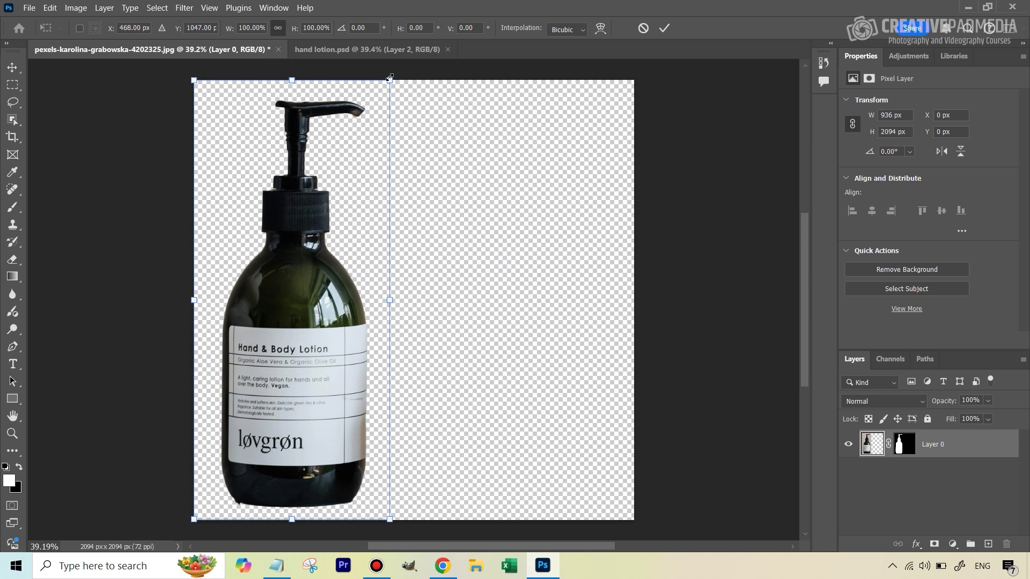
left_click_drag(390, 79, 242, 282)
left_click_drag(245, 437, 342, 427)
left_click_drag(343, 425, 343, 424)
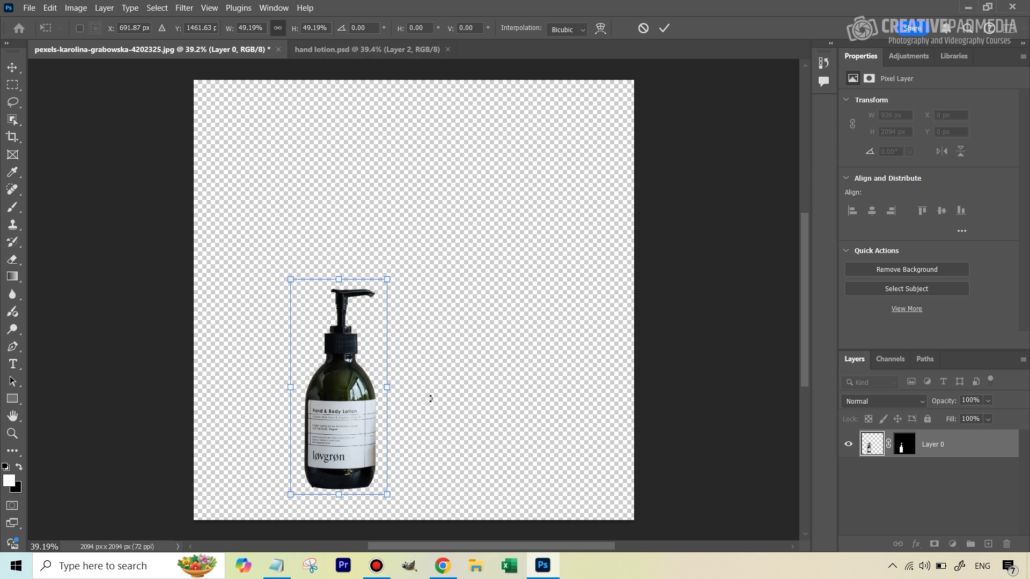
key("Return")
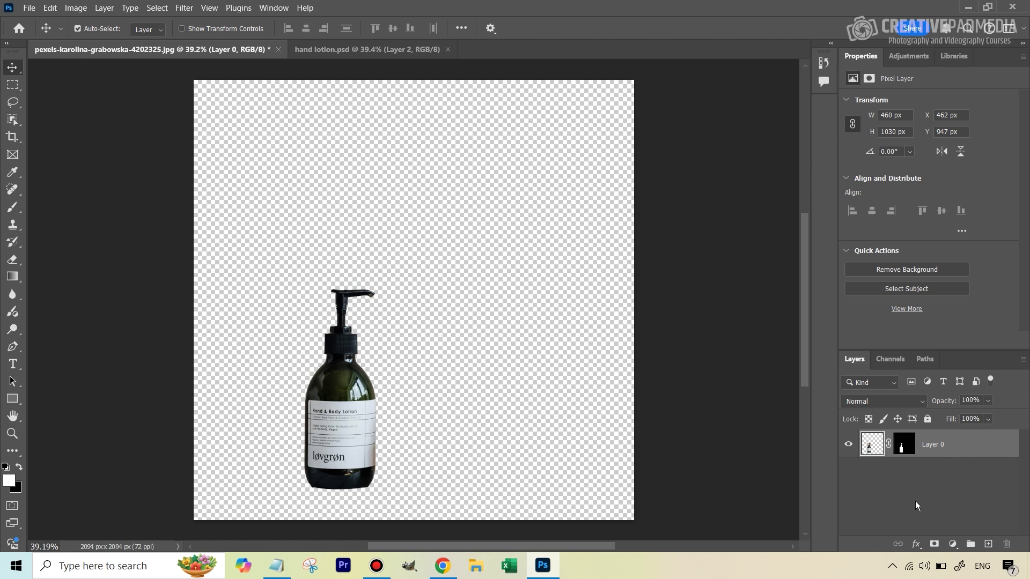
Load the bottle's layer mask as a selection and invert it to select everything around the bottle
key("ctrl")
left_click(904, 445, "ctrl")
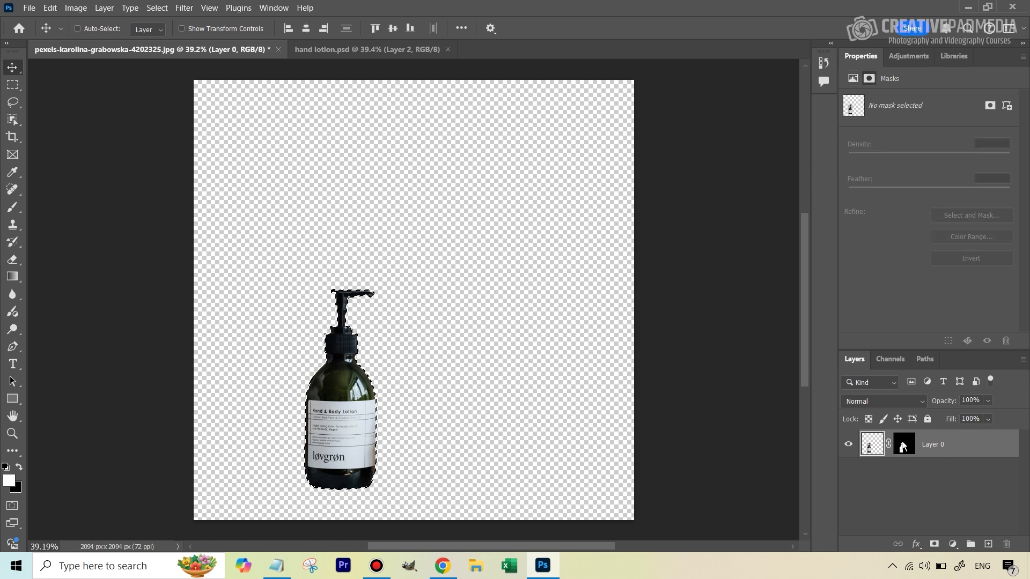
left_click(156, 8)
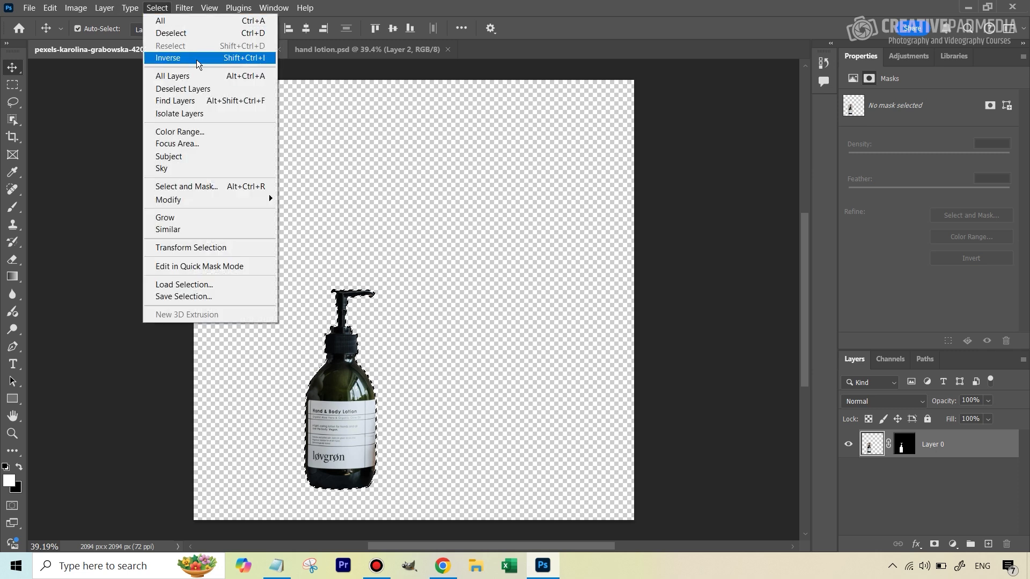
left_click(177, 57)
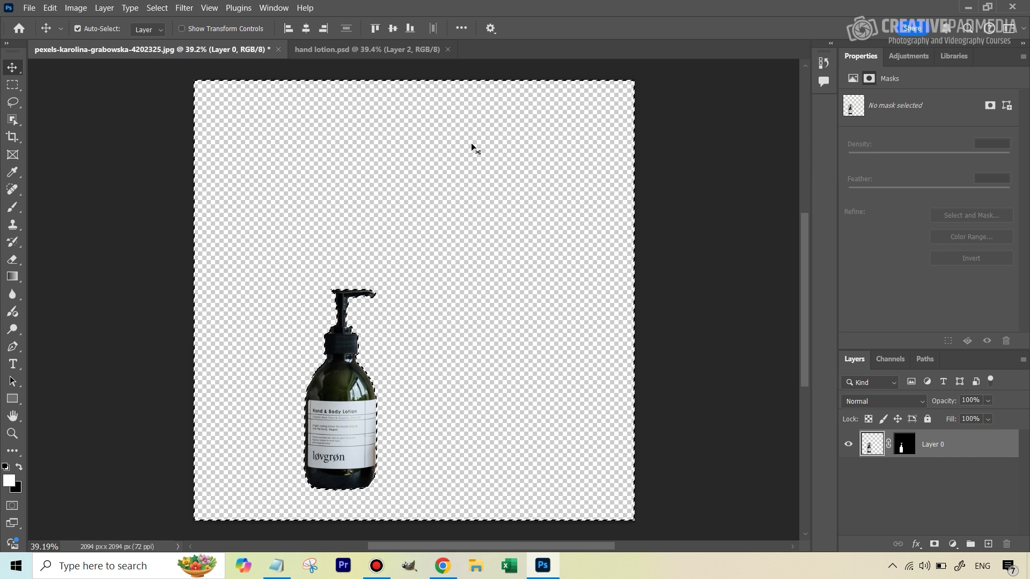
Show the Contextual Task Bar and start a Generative Fill on the selected empty background
left_click(271, 9)
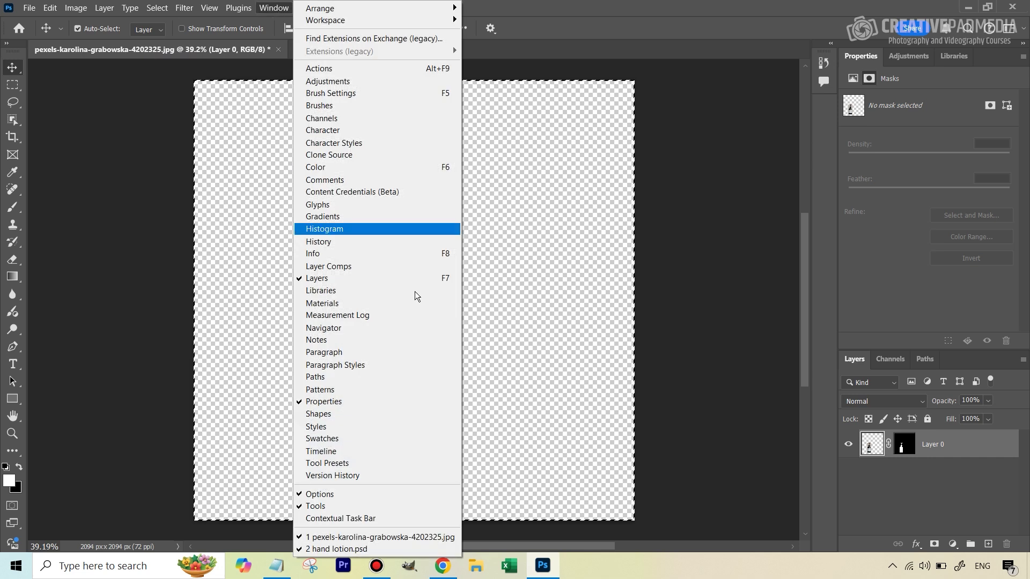
left_click(353, 520)
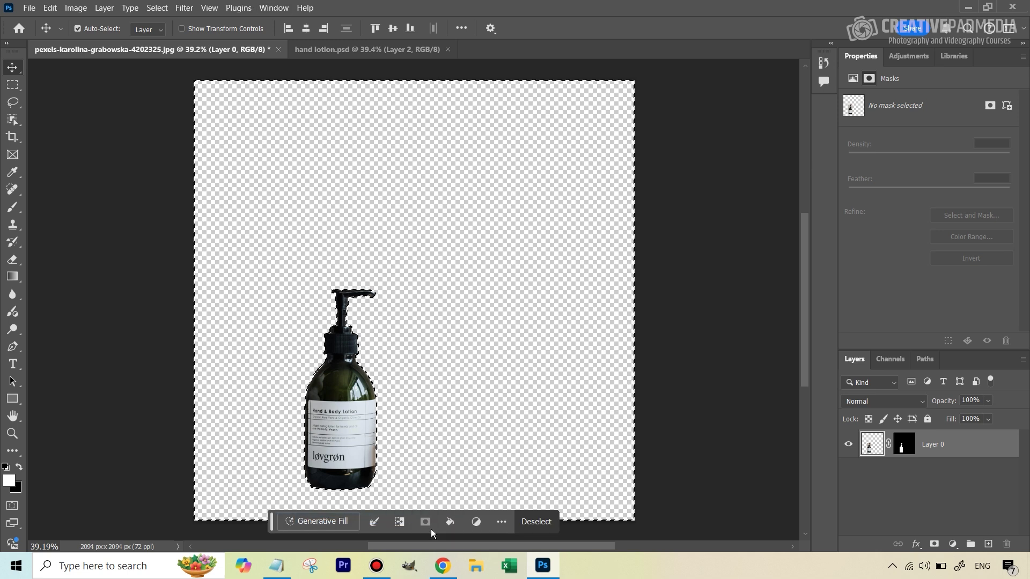
left_click(323, 522)
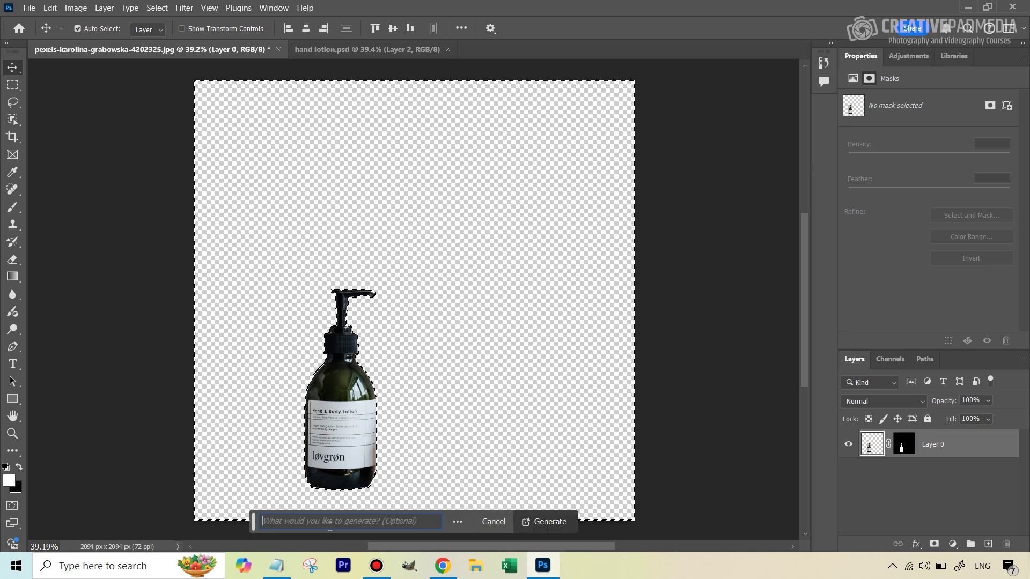
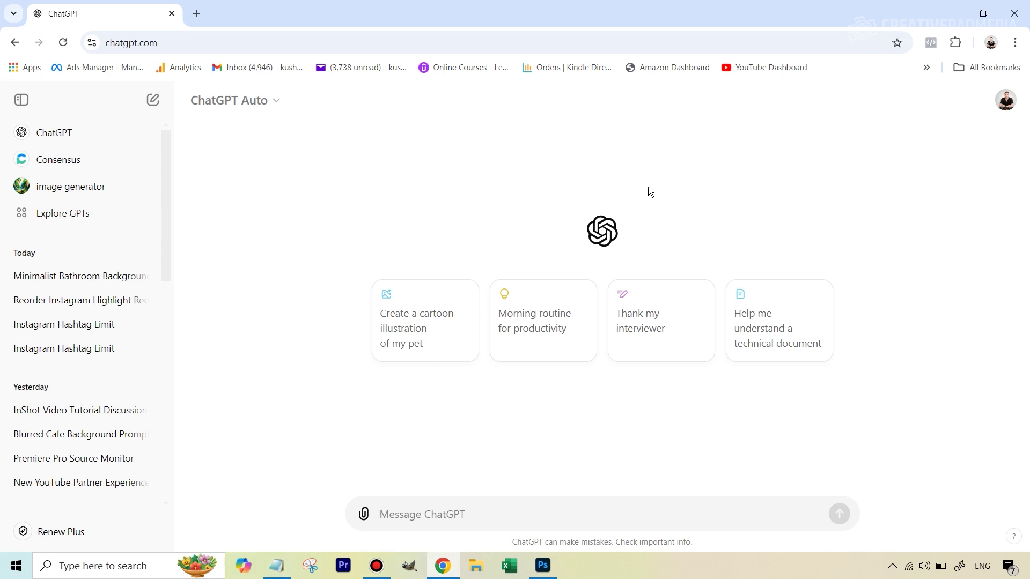
Copy the Notepad request for a minimalist bathroom product-background prompt and submit it to ChatGPT
left_click(276, 566)
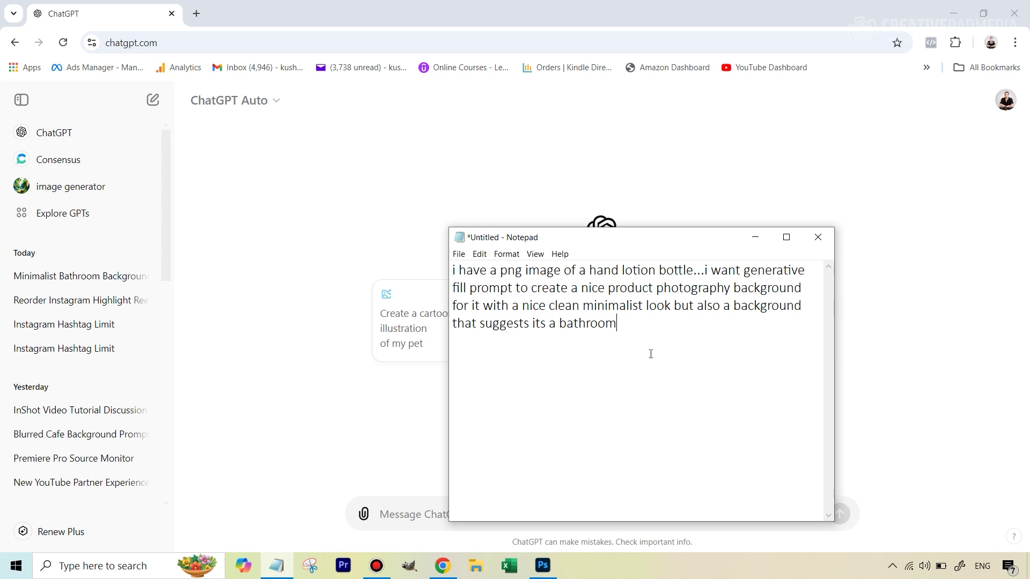
left_click_drag(633, 322, 430, 254)
key("ctrl+c")
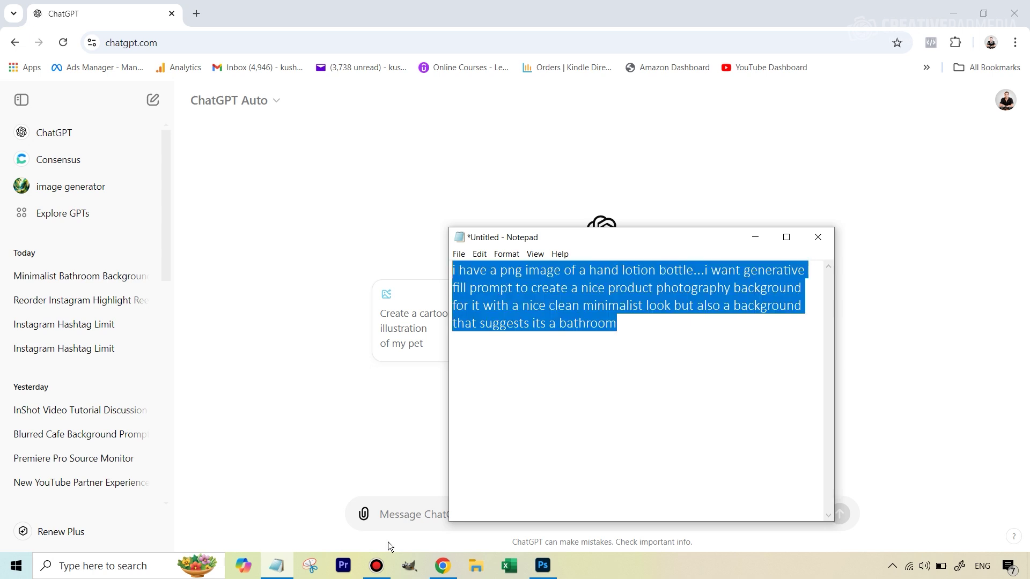
left_click(381, 514)
key("ctrl+v")
key("Return")
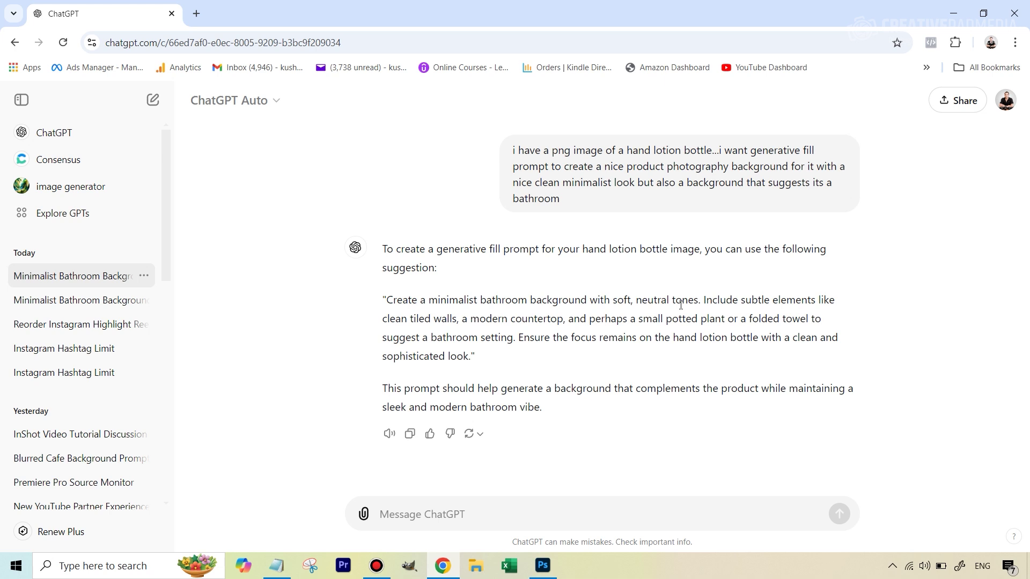
Copy ChatGPT's suggested "Create a minimalist bathroom background..." prompt into Photoshop's Generative Fill and generate the background around the bottle
left_click_drag(446, 347, 386, 298)
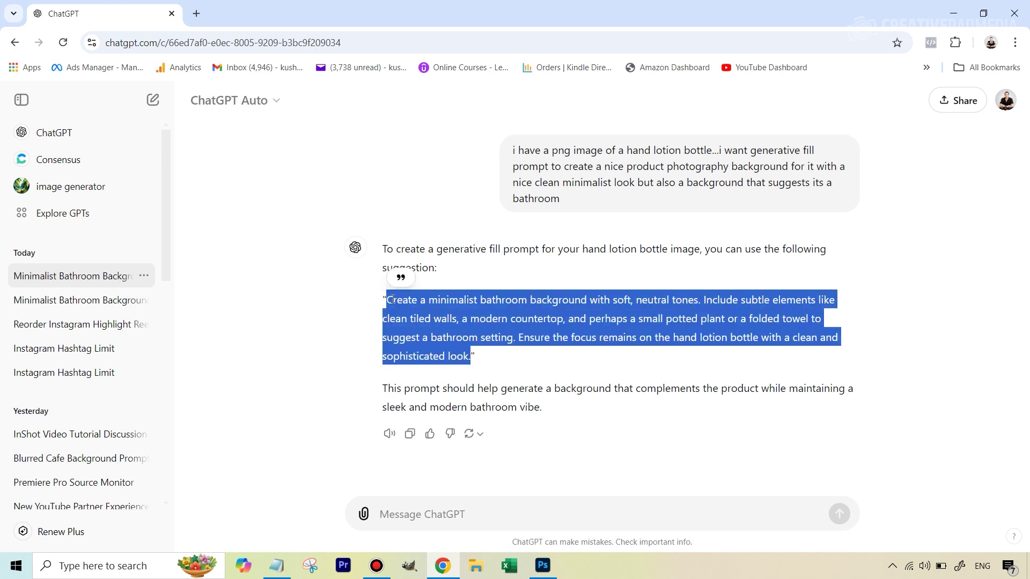
right_click(393, 303)
left_click(416, 314)
left_click(543, 566)
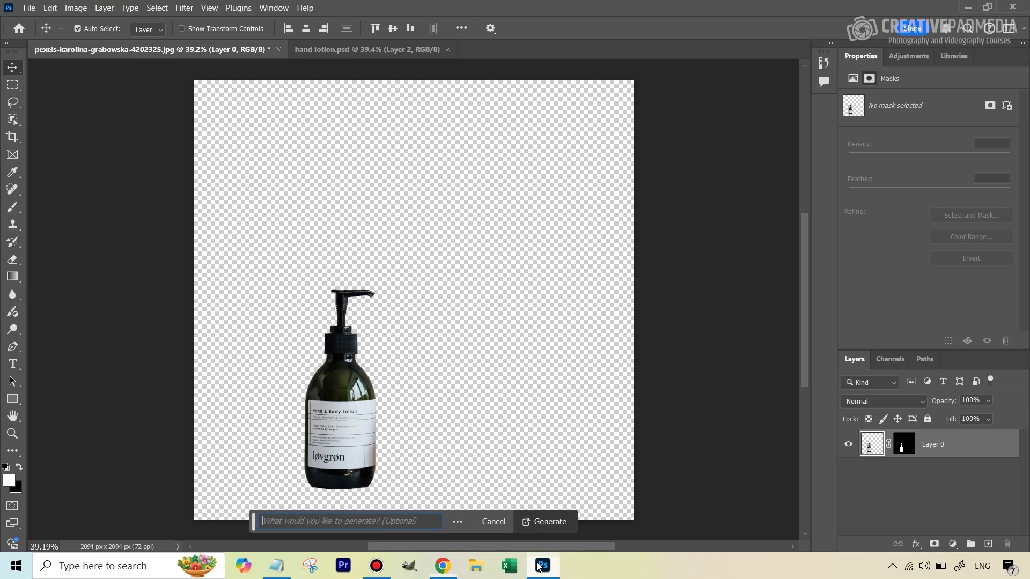
left_click(342, 522)
key("ctrl+v")
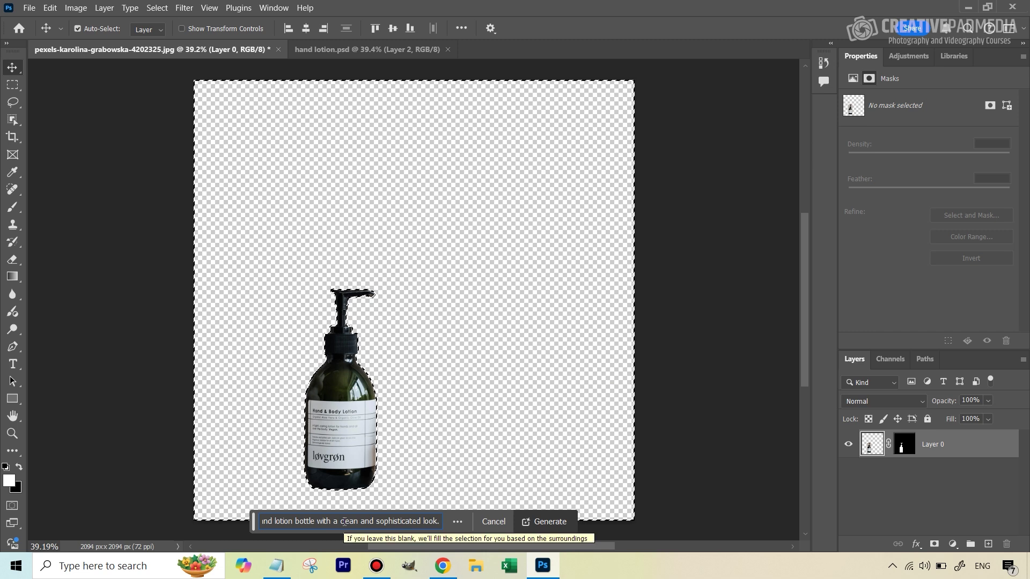
key("Return")
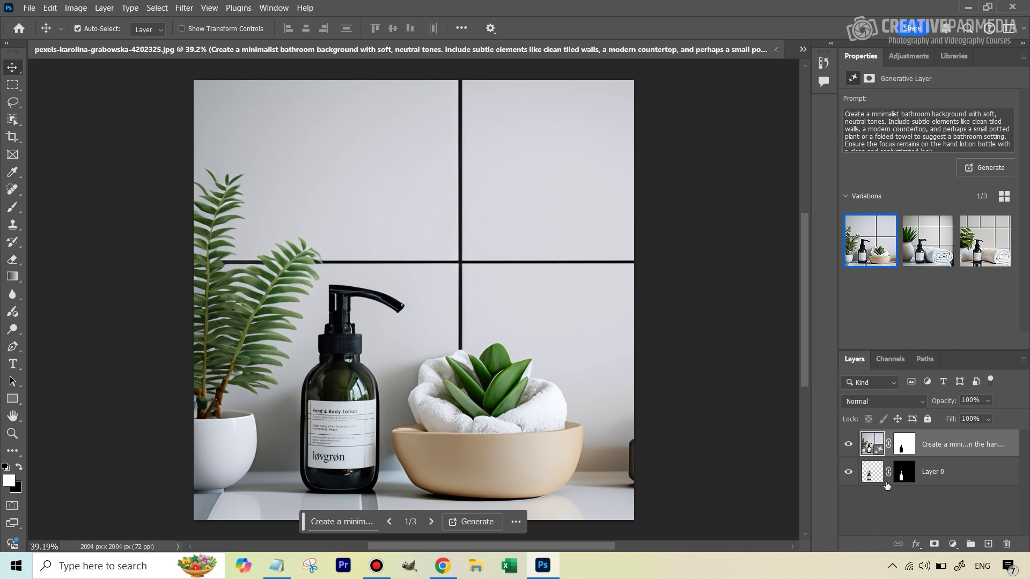
Toggle the generated background layer's visibility to compare the bottle with and without it
left_click(848, 445)
left_click(848, 445)
left_click(848, 445)
left_click(849, 445)
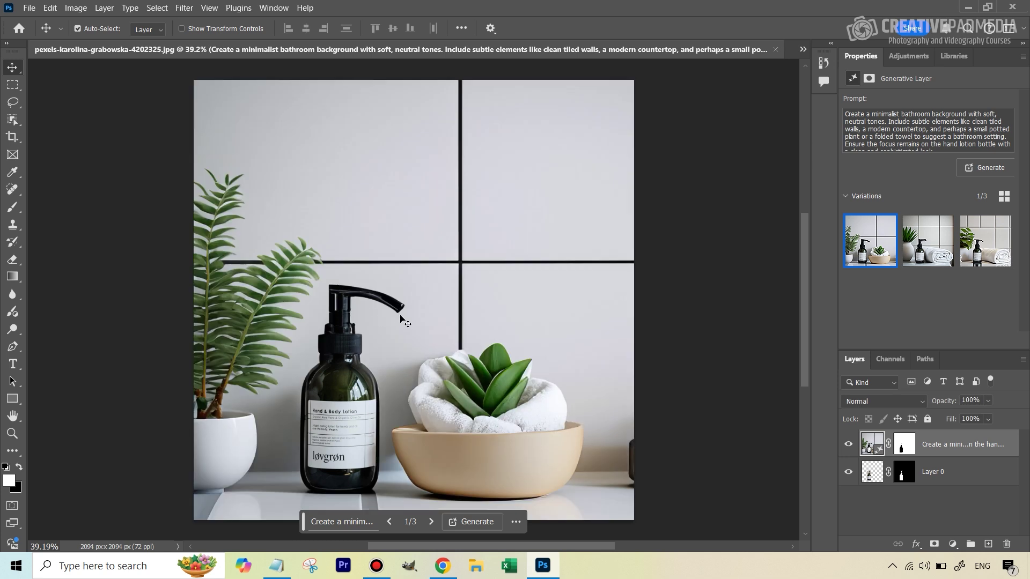
Compare the three generated background variations and return to the first one, with the fern and the beige bowl
left_click(922, 239)
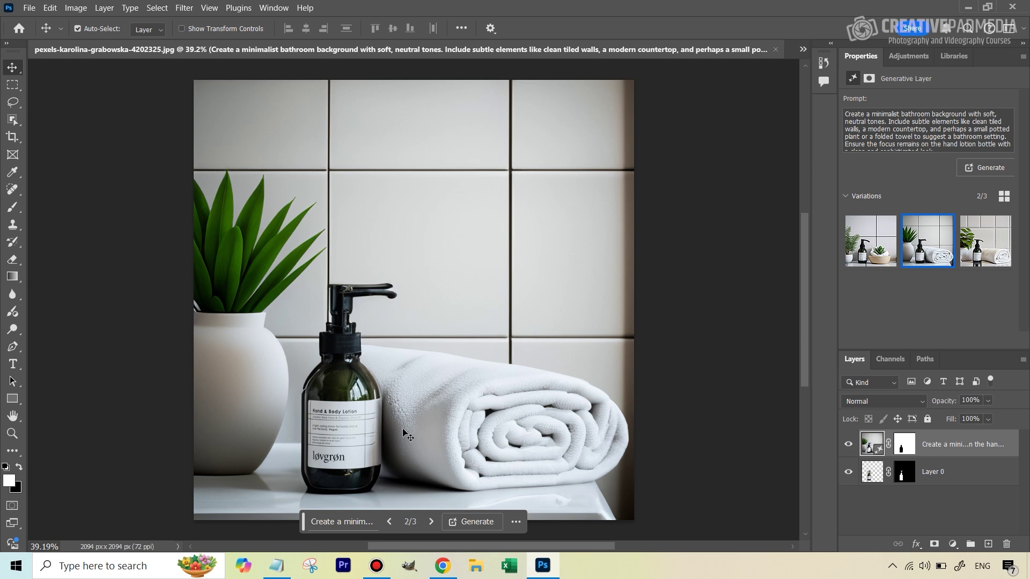
left_click(979, 242)
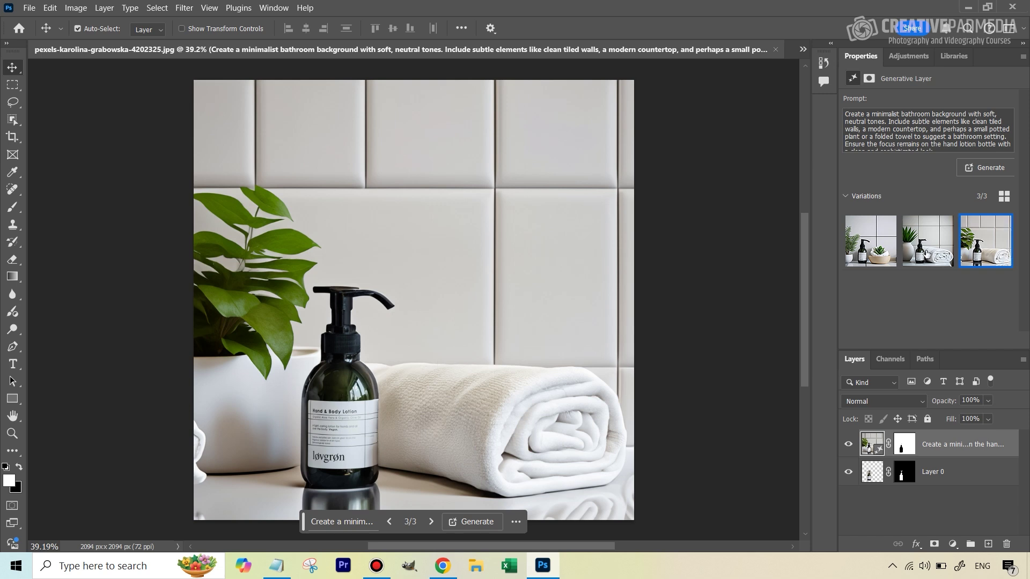
left_click(872, 242)
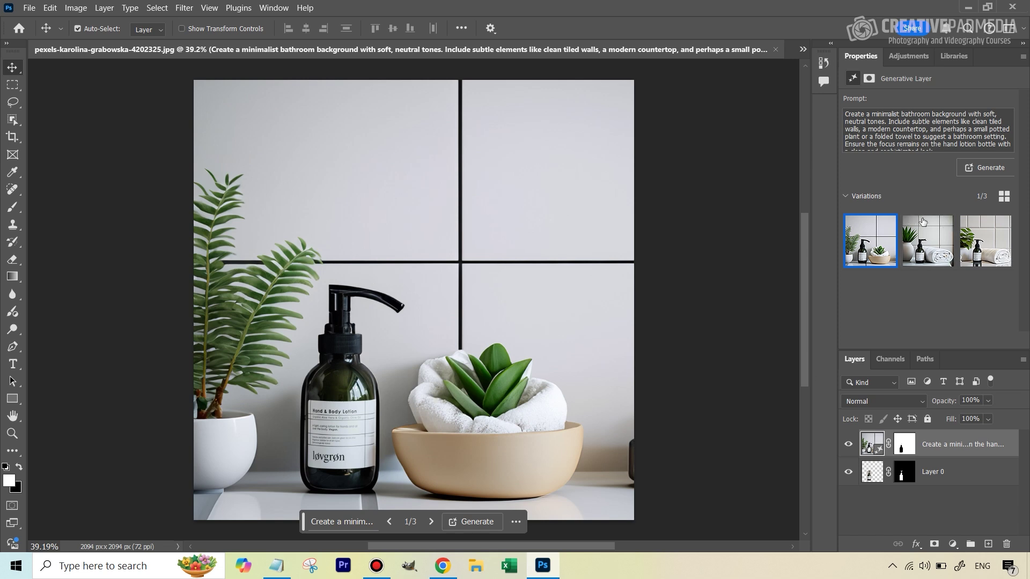
left_click(924, 244)
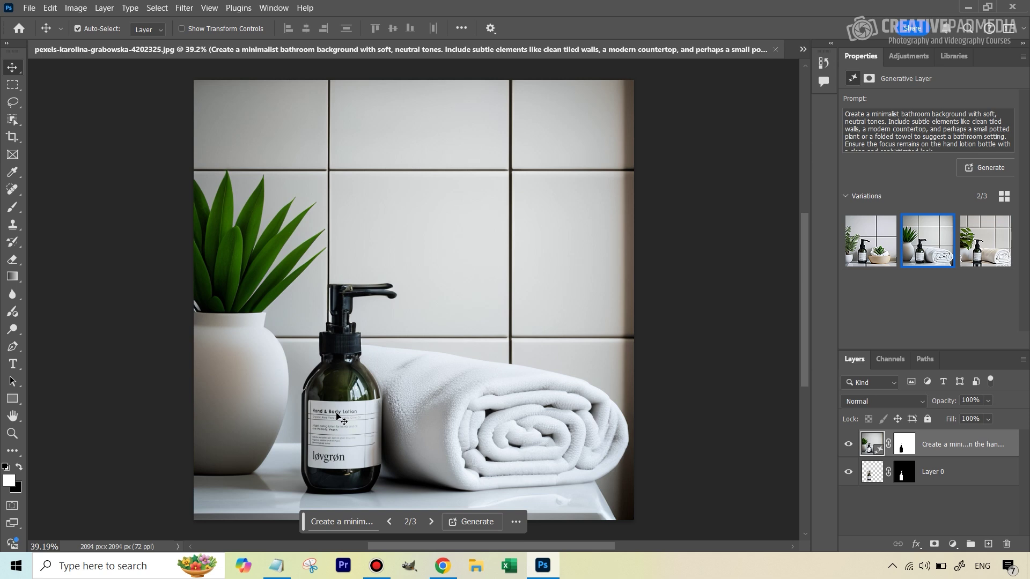
left_click(878, 236)
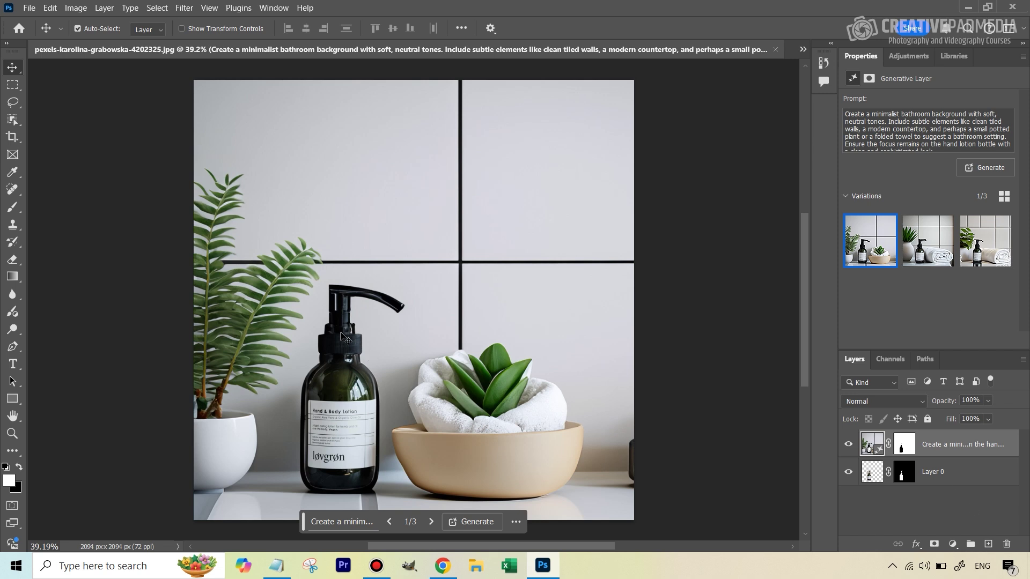
Lasso loosely around the whole bottle and pump, and run Generative Fill on it with an empty prompt
left_click(13, 102)
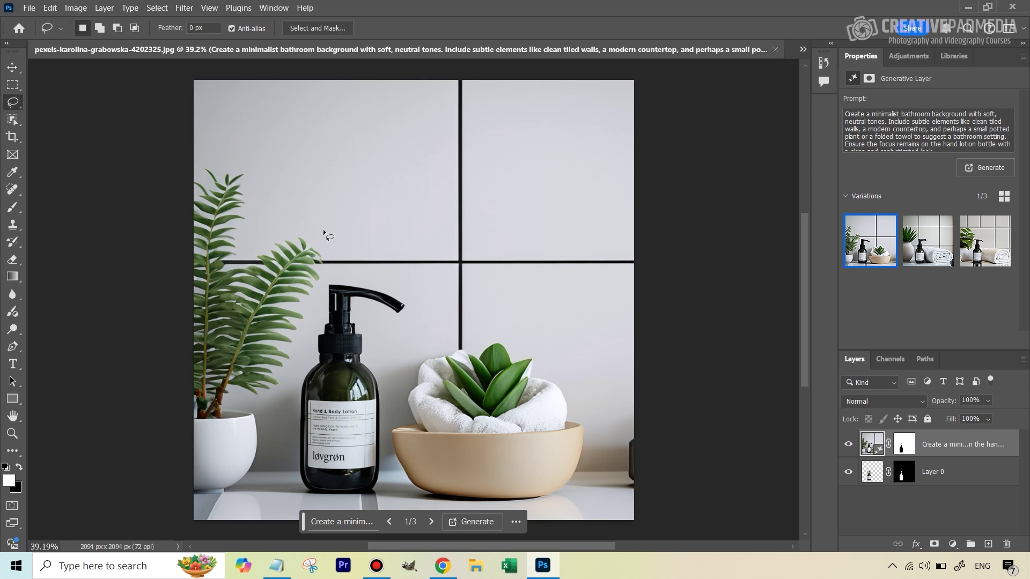
left_click(375, 327)
mouse_move(382, 318)
left_mouse_down()
mouse_move(416, 312)
mouse_move(417, 295)
mouse_move(331, 272)
left_mouse_up()
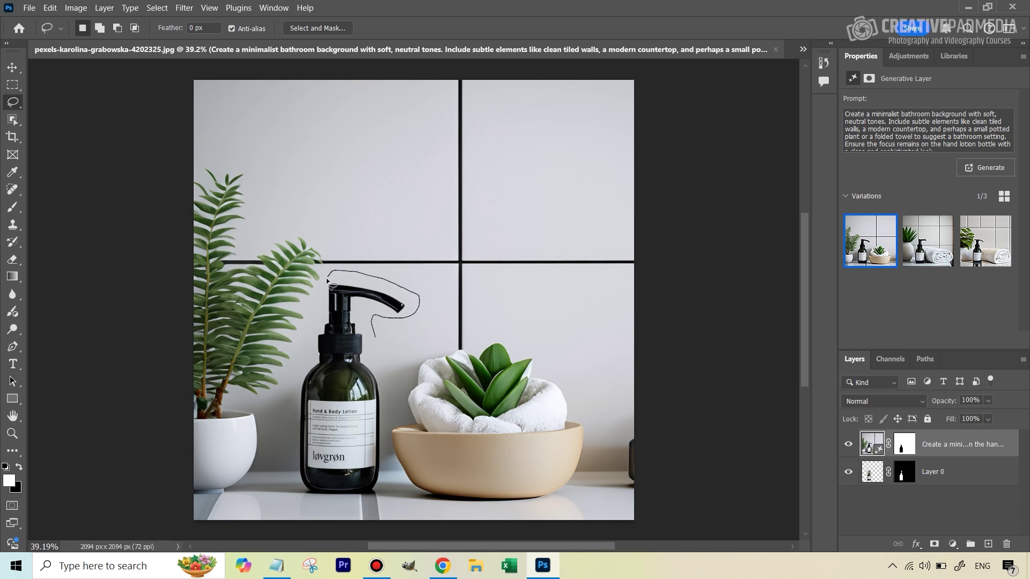
left_click_drag(318, 311, 307, 346)
mouse_move(317, 499)
left_mouse_down()
mouse_move(364, 504)
mouse_move(388, 467)
left_mouse_up()
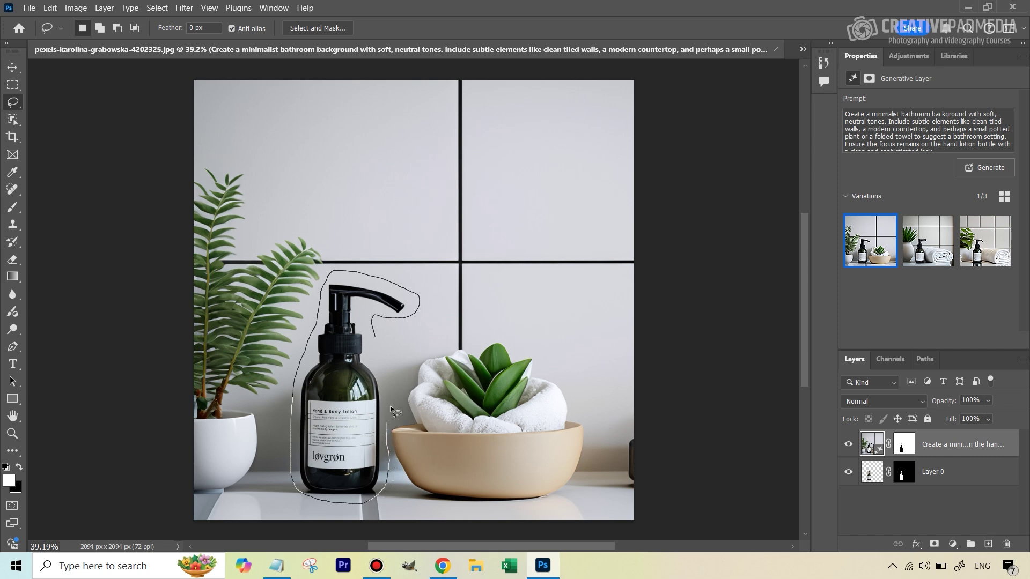
left_click_drag(374, 336, 375, 339)
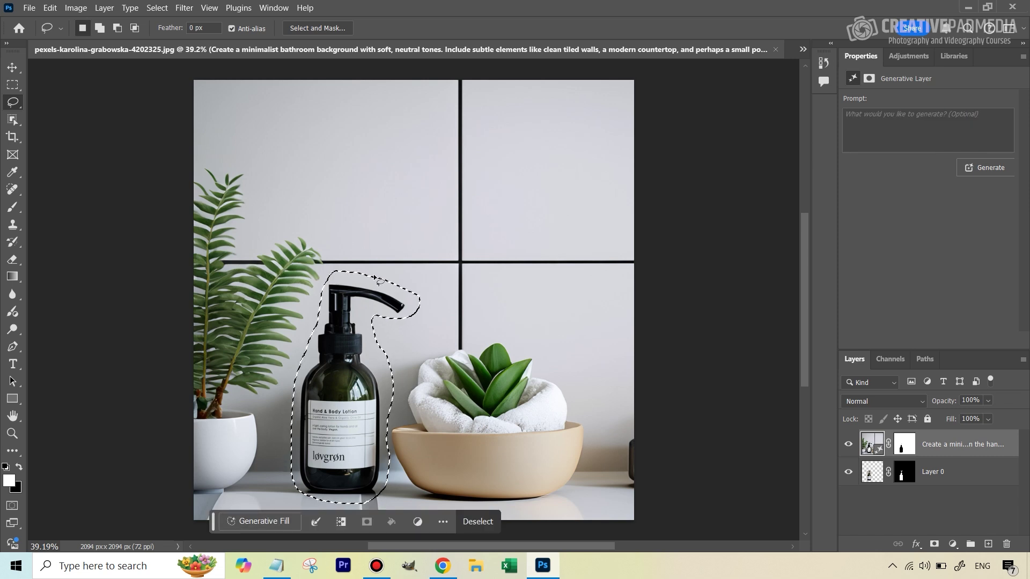
left_click(252, 520)
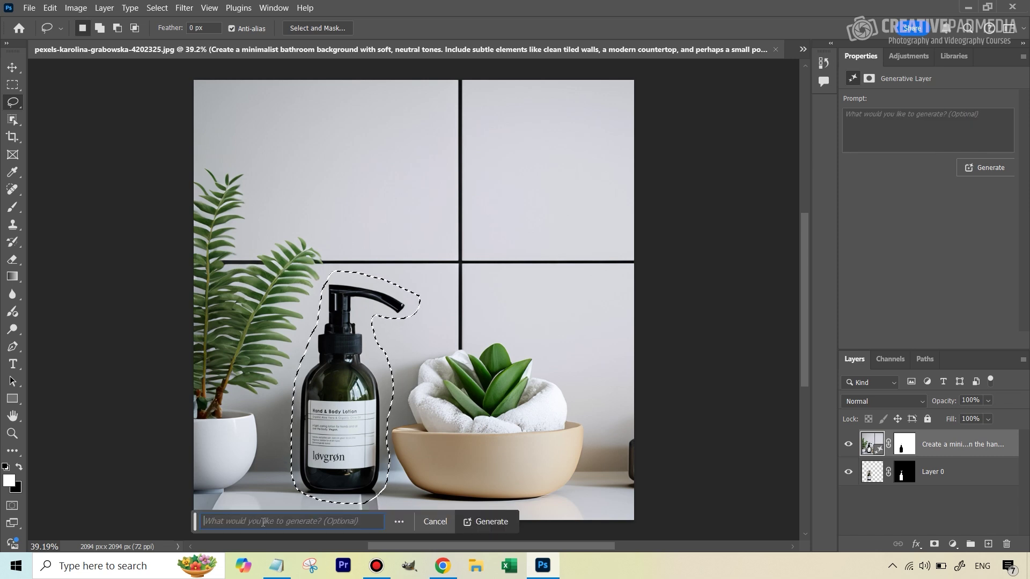
left_click(491, 522)
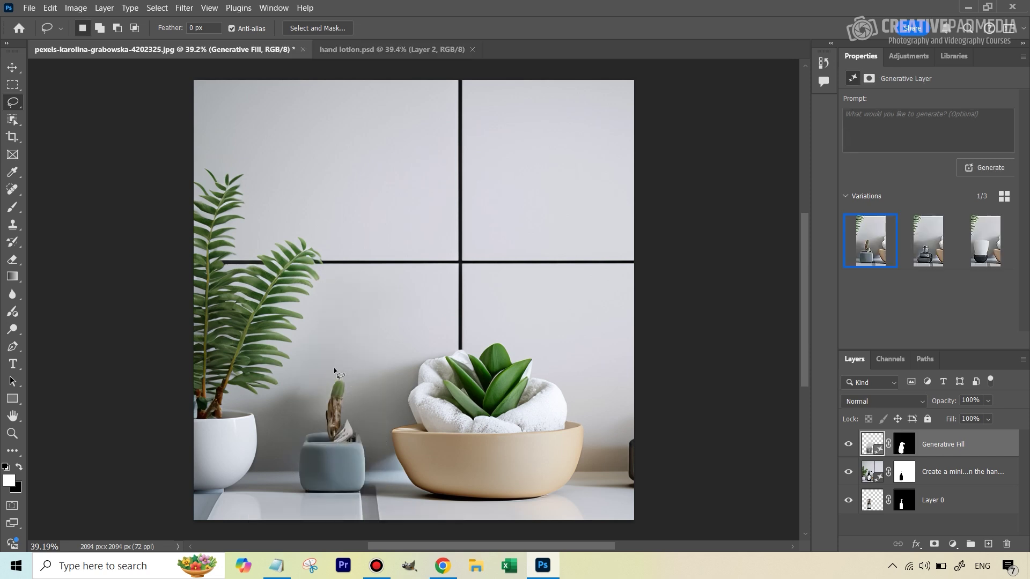
Lasso around the small cactus in the grey pot and run Generative Fill with an empty prompt
mouse_move(289, 421)
left_mouse_down()
mouse_move(286, 484)
mouse_move(333, 504)
left_mouse_up()
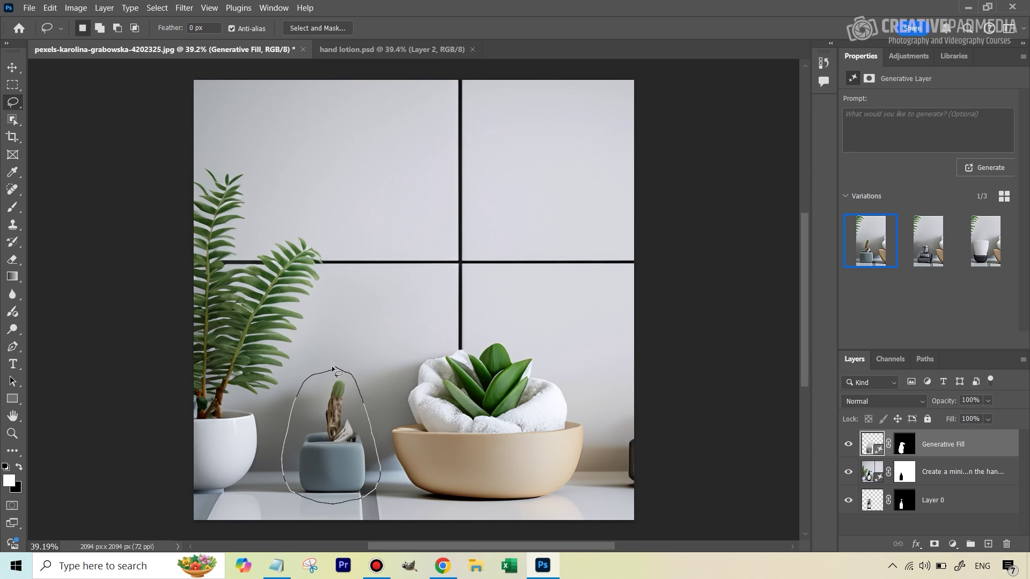
left_click_drag(333, 370, 335, 369)
left_click(231, 521)
left_click(472, 522)
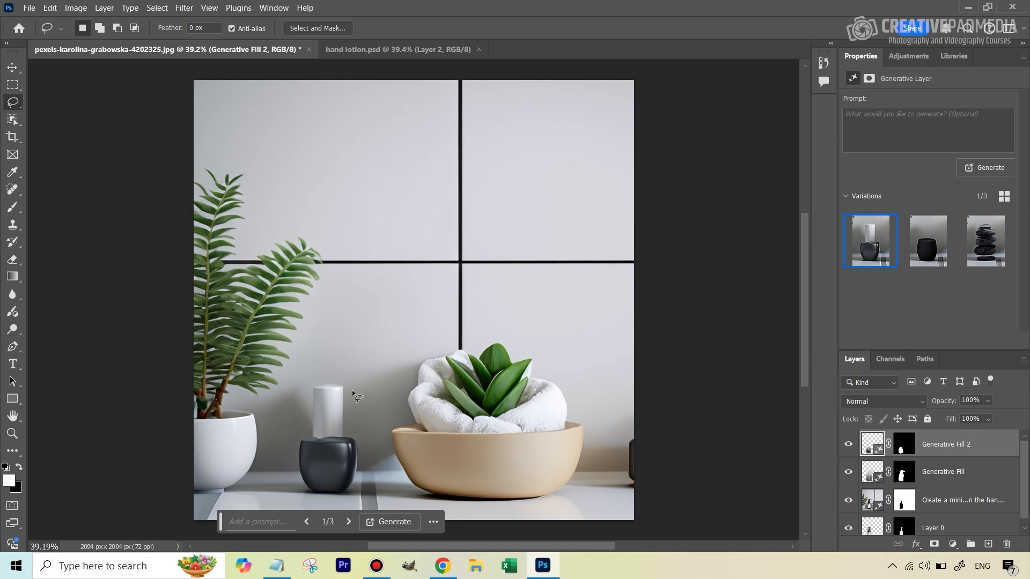
Lasso around the small dark bottle on the countertop and run Generative Fill with the prompt "remove bottle"
mouse_move(353, 392)
left_mouse_down()
mouse_move(338, 370)
mouse_move(297, 383)
mouse_move(282, 443)
mouse_move(298, 497)
mouse_move(343, 512)
mouse_move(357, 503)
mouse_move(373, 455)
mouse_move(353, 391)
left_mouse_up()
left_click(258, 350)
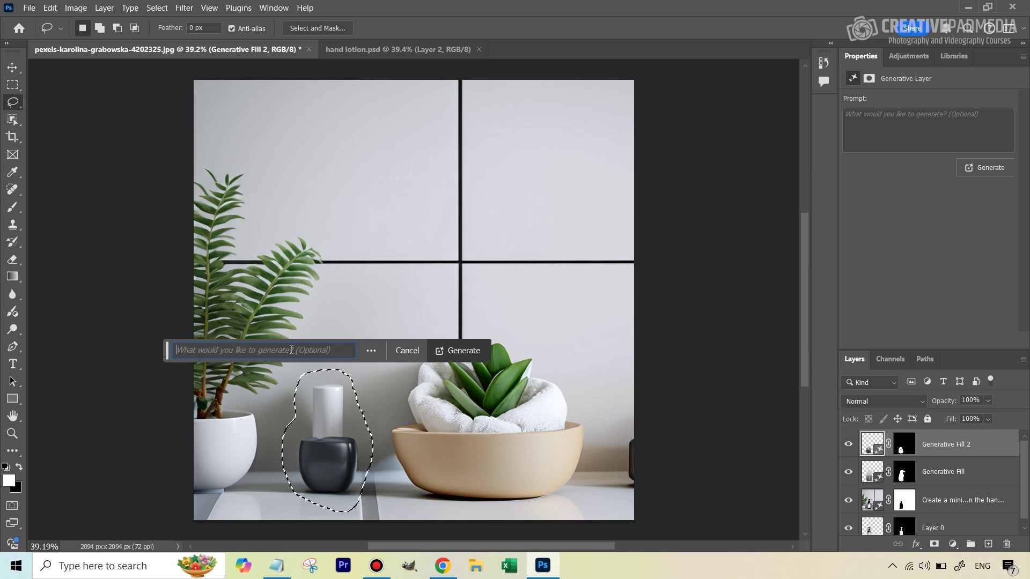
type("remov")
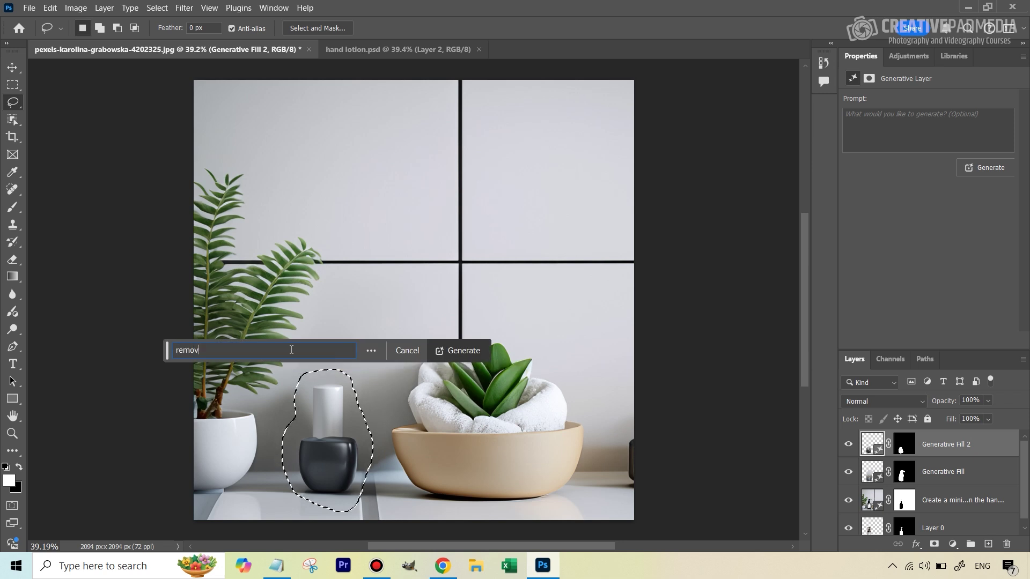
type("e bottle")
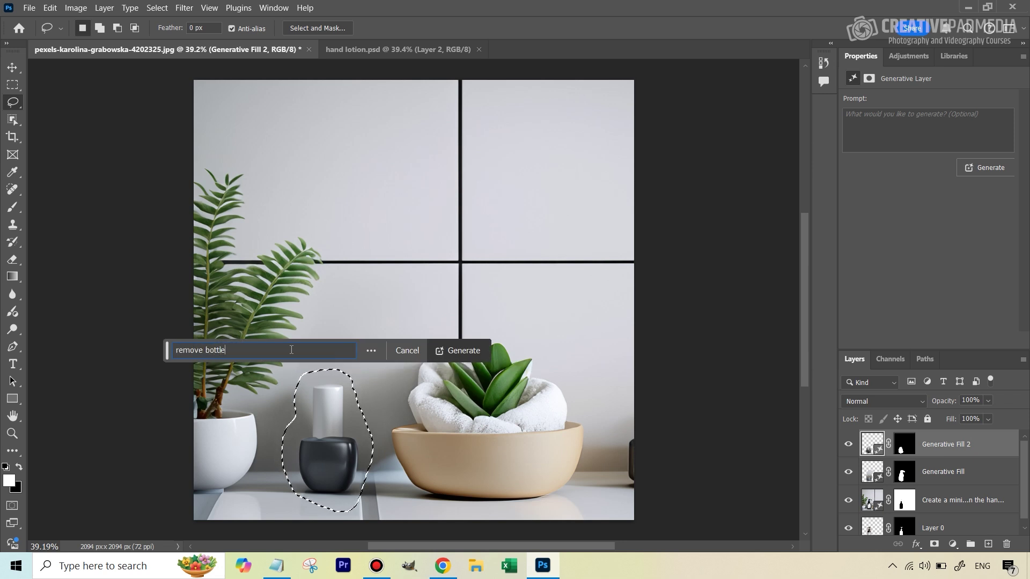
left_click(476, 353)
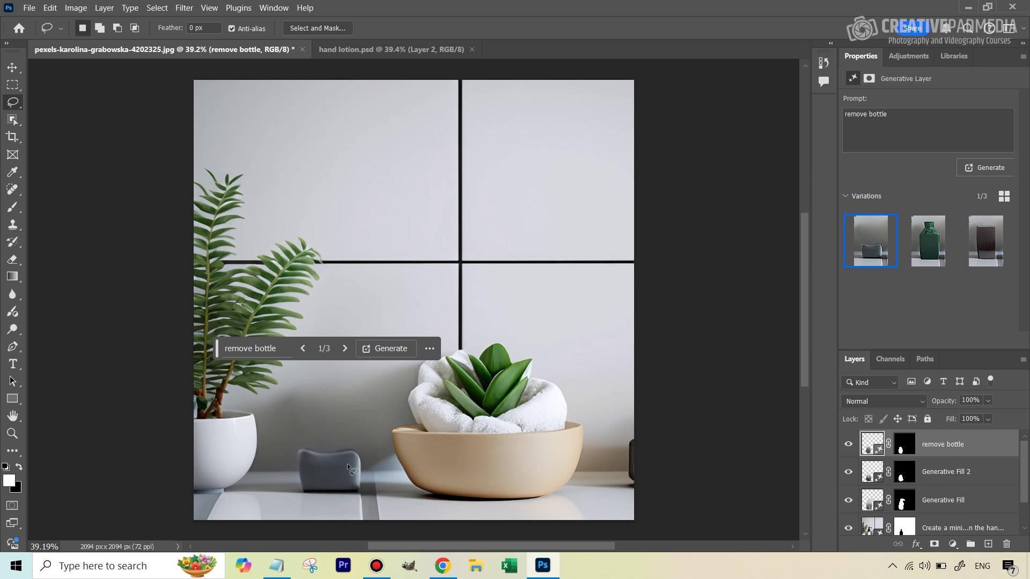
left_click(18, 190)
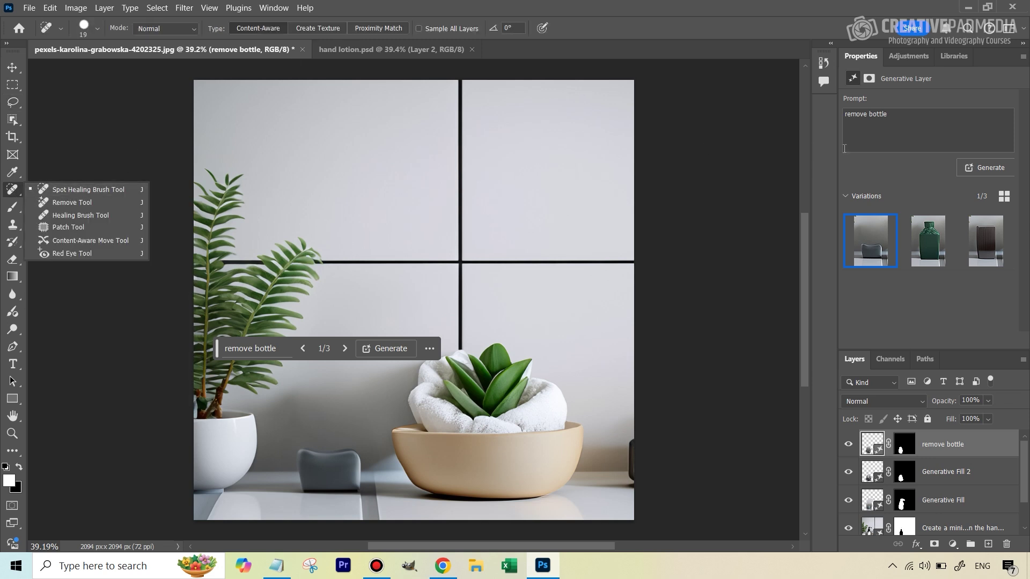
left_click(804, 291)
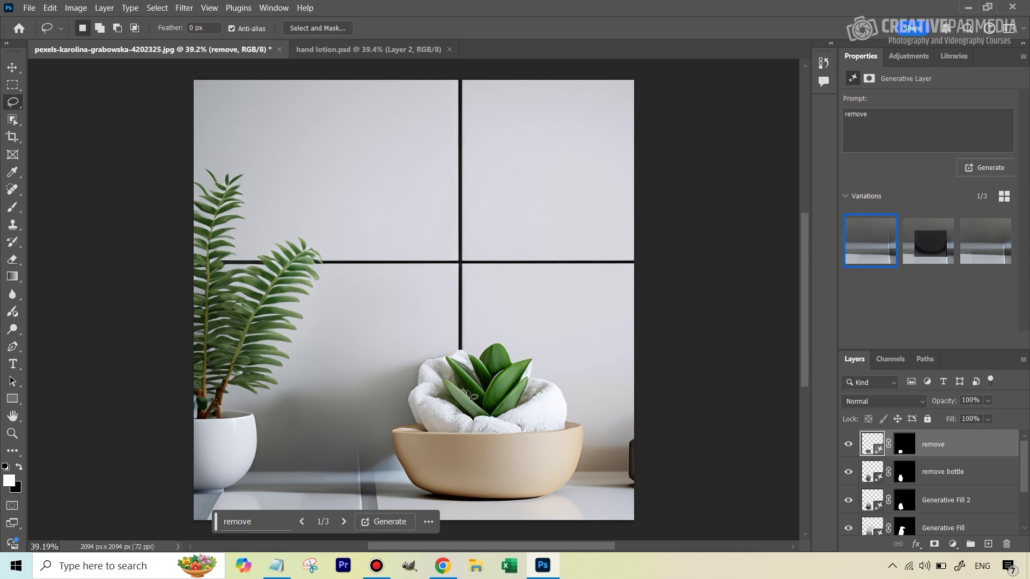
Duplicate the original bottle layer, Layer 0, keeping the default copy name
scroll(1011, 531, "down", 3)
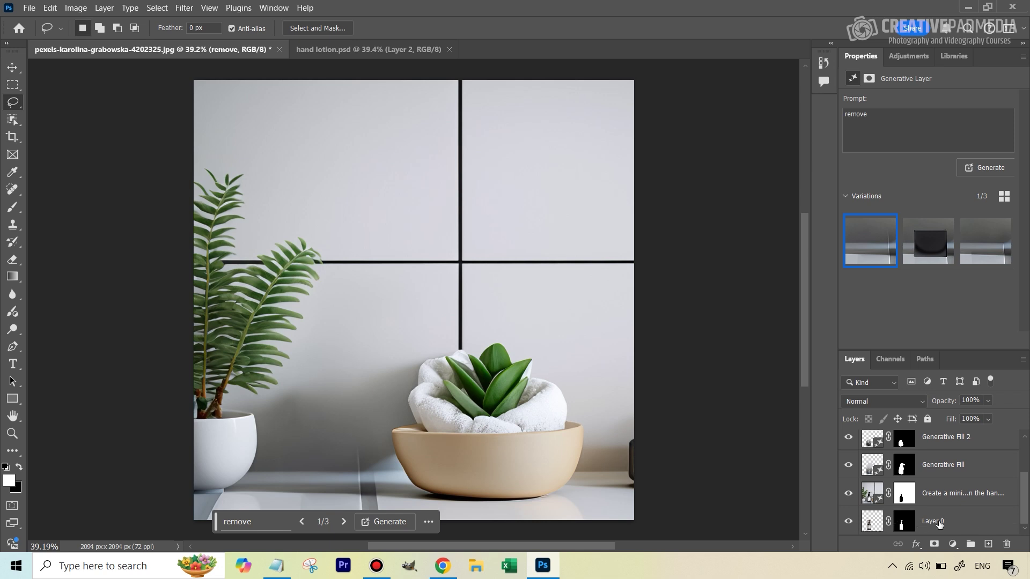
left_click(939, 523)
right_click(949, 526)
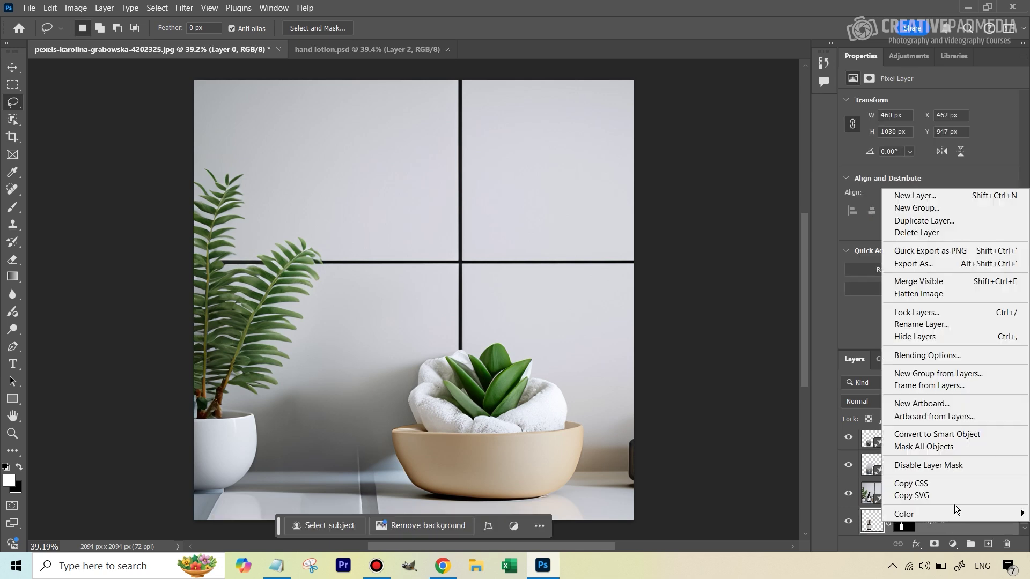
left_click(952, 221)
left_click(626, 150)
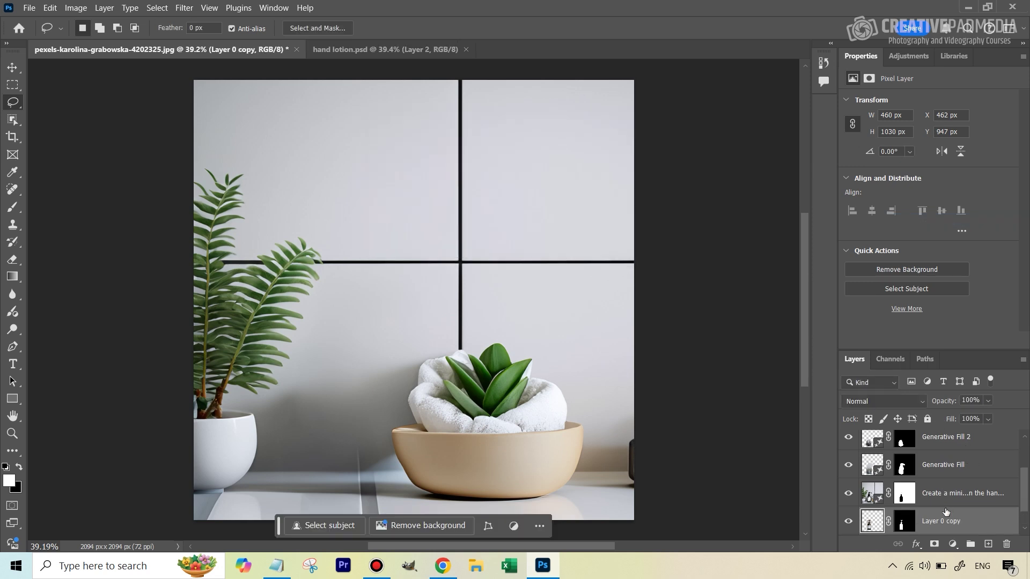
Bring Layer 0 copy to the top of the layer stack and reposition the bottle to about X 424 px, Y 973 px
left_click_drag(946, 513, 949, 450)
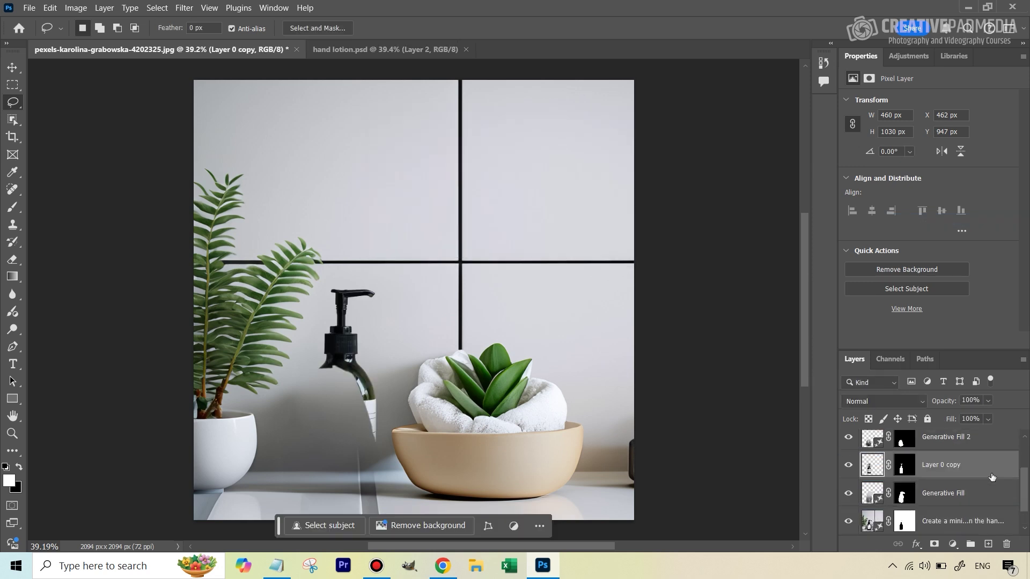
left_click_drag(985, 521, 984, 438)
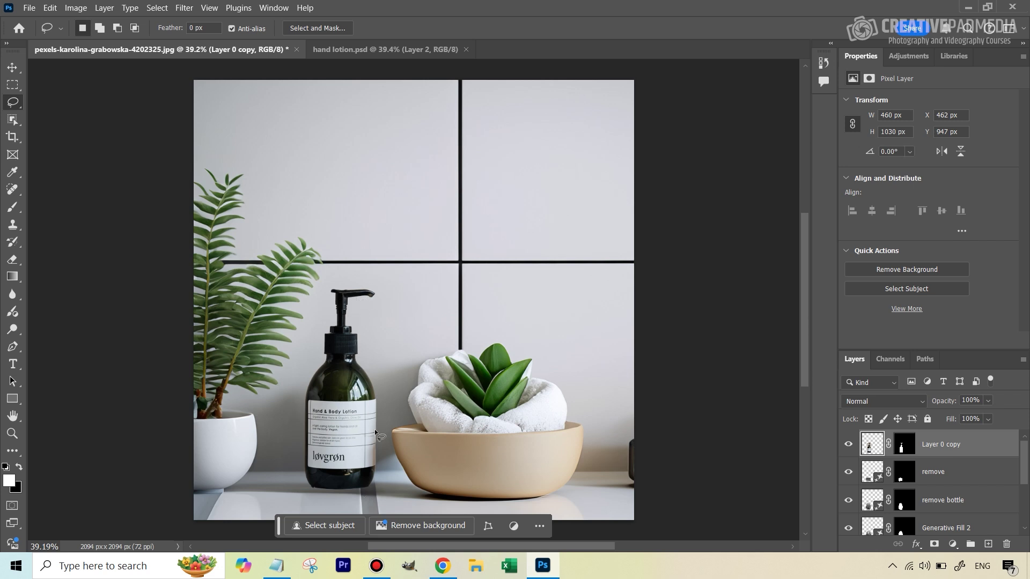
left_click(12, 76)
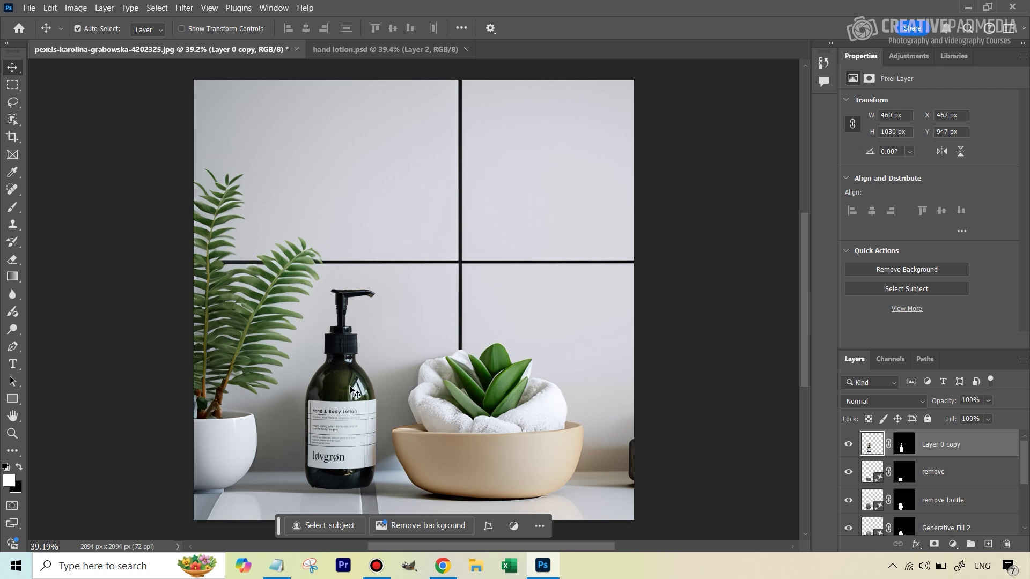
left_click_drag(346, 388, 343, 391)
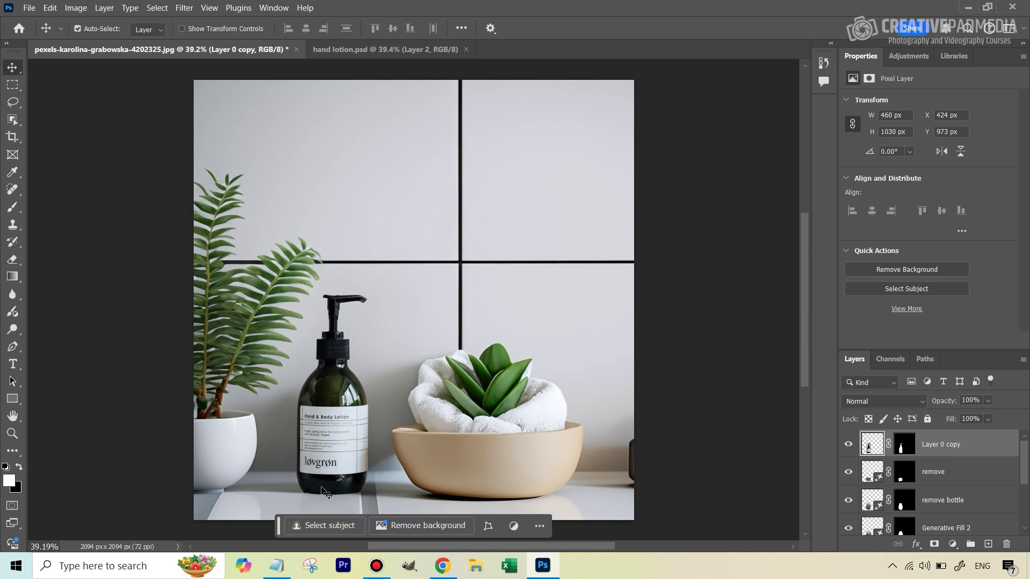
Lasso a thin ellipse around the bottle's base and run Generative Fill with the prompt "add shadow"
left_click(13, 102)
mouse_move(307, 485)
left_mouse_down()
mouse_move(292, 488)
mouse_move(295, 497)
mouse_move(333, 502)
mouse_move(346, 484)
mouse_move(306, 484)
left_mouse_up()
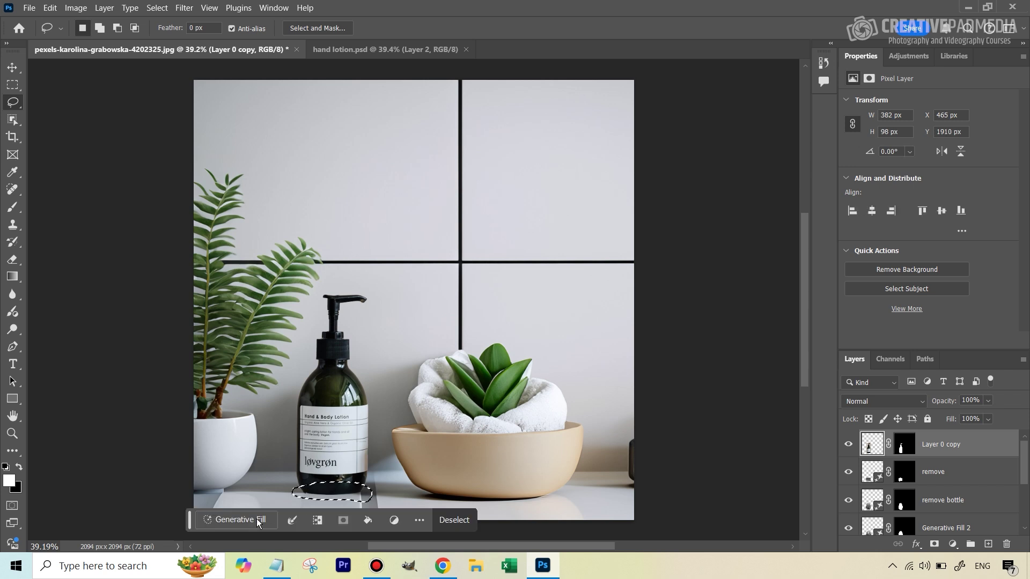
left_click(258, 523)
type("add sha")
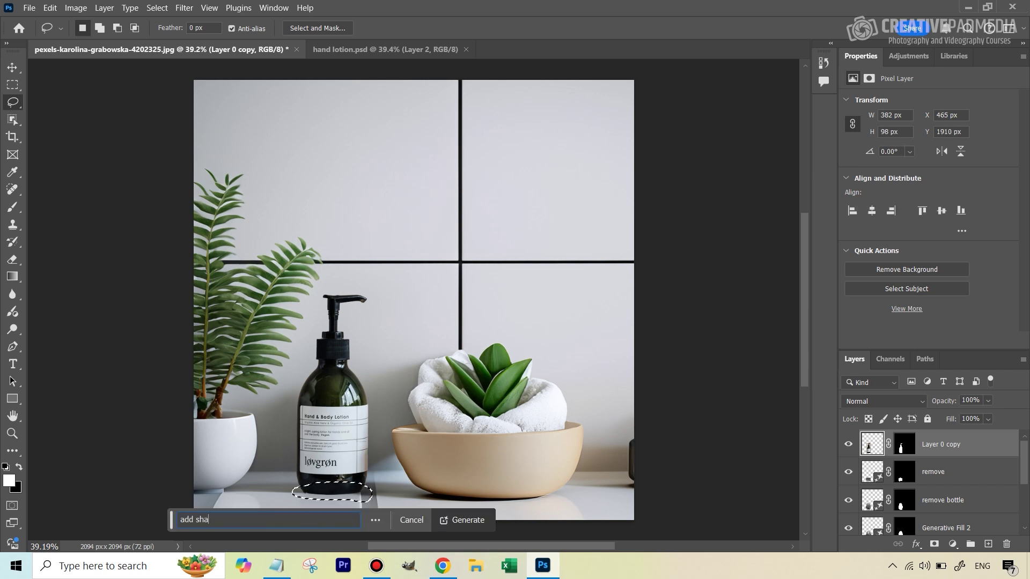
type("dow")
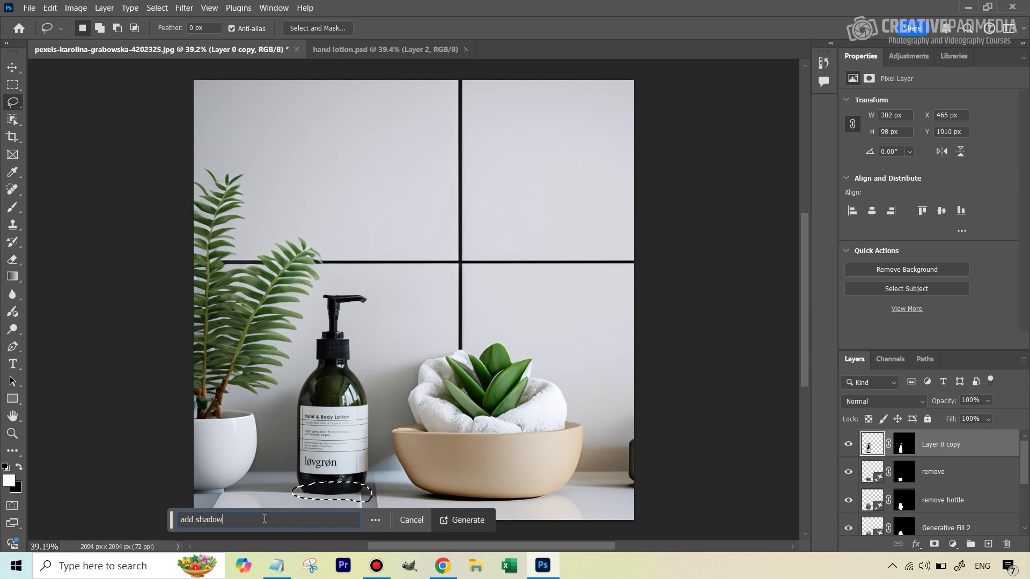
left_click(458, 529)
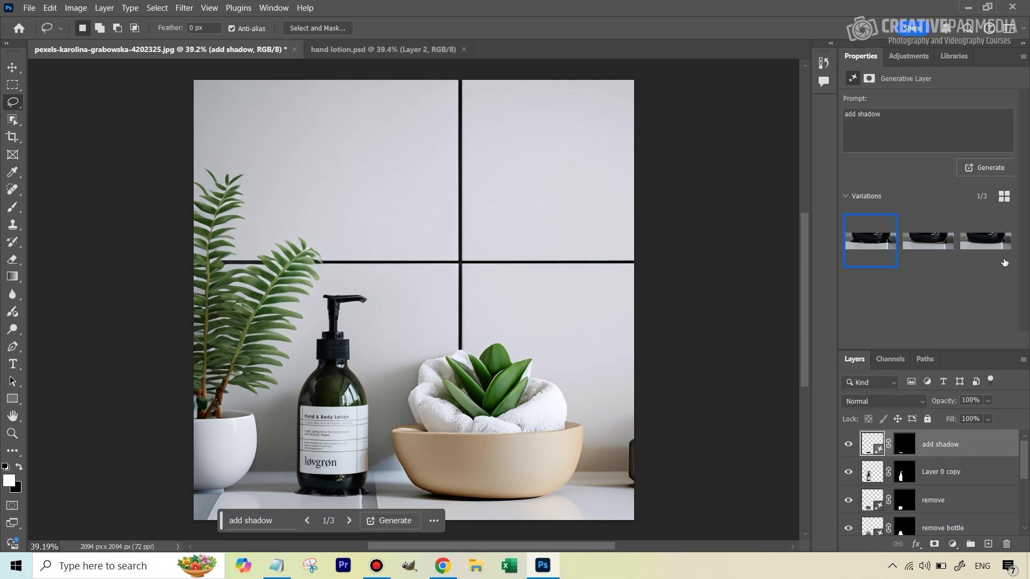
Choose the second shadow variation and compare the image with and without the "add shadow" layer
left_click(936, 246)
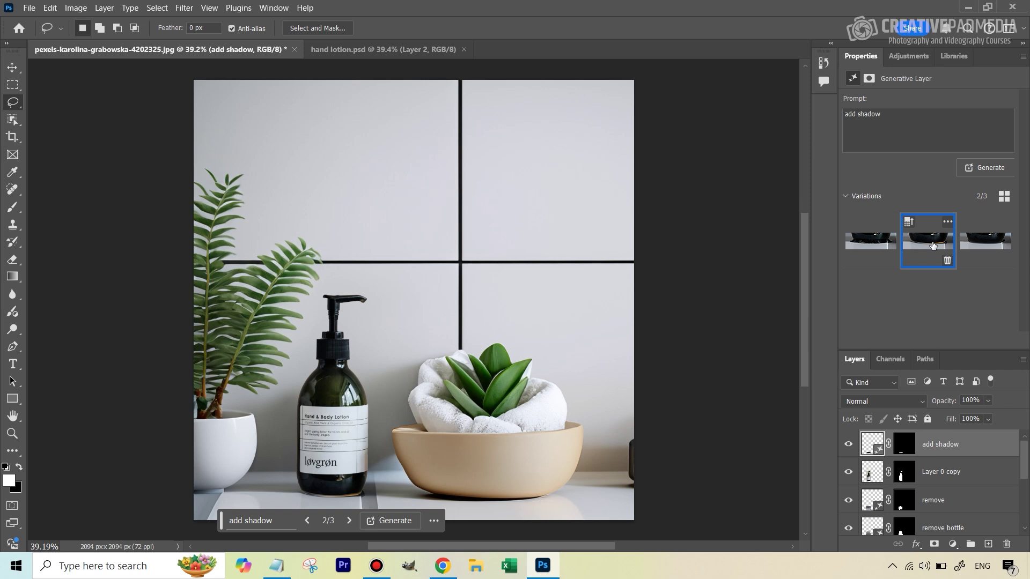
left_click(849, 444)
left_click(848, 444)
left_click(849, 445)
left_click(850, 444)
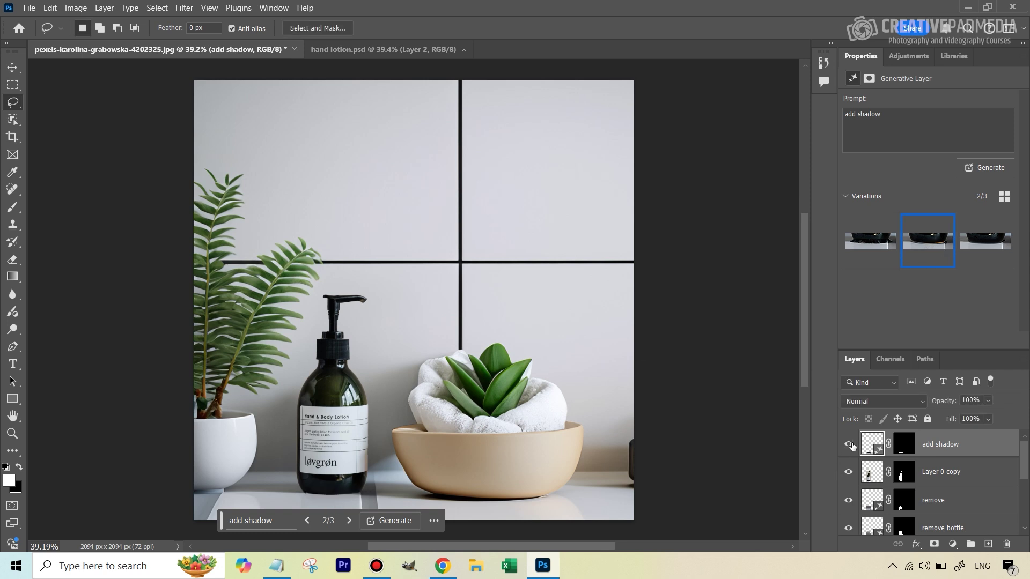
left_click(849, 444)
left_click(850, 444)
Choose the third shadow variation, compare it with the layer hidden, and delete the "add shadow" layer
left_click(974, 243)
left_click(848, 445)
left_click(848, 445)
left_click_drag(990, 406, 1019, 418)
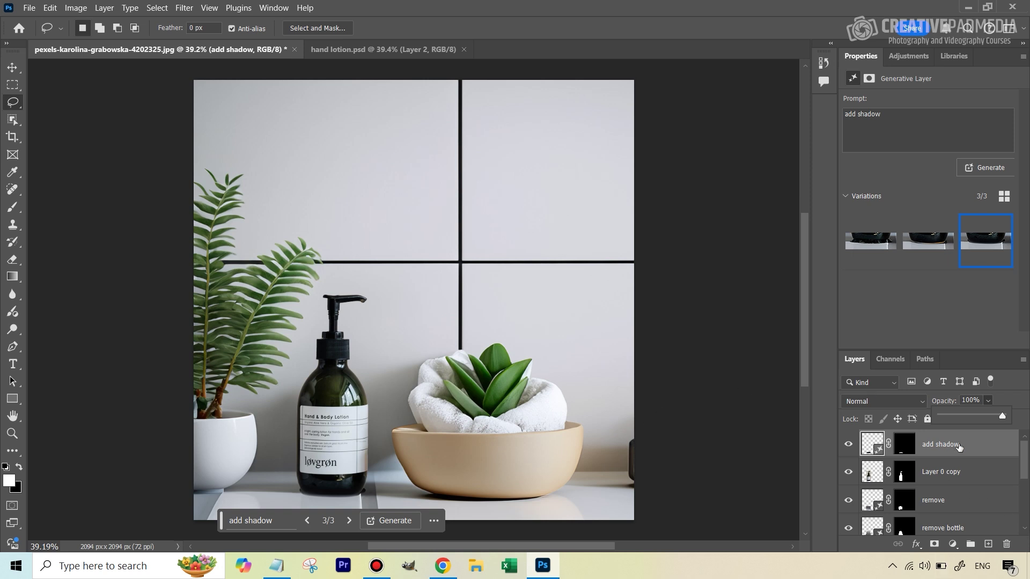
left_click_drag(957, 449, 1006, 544)
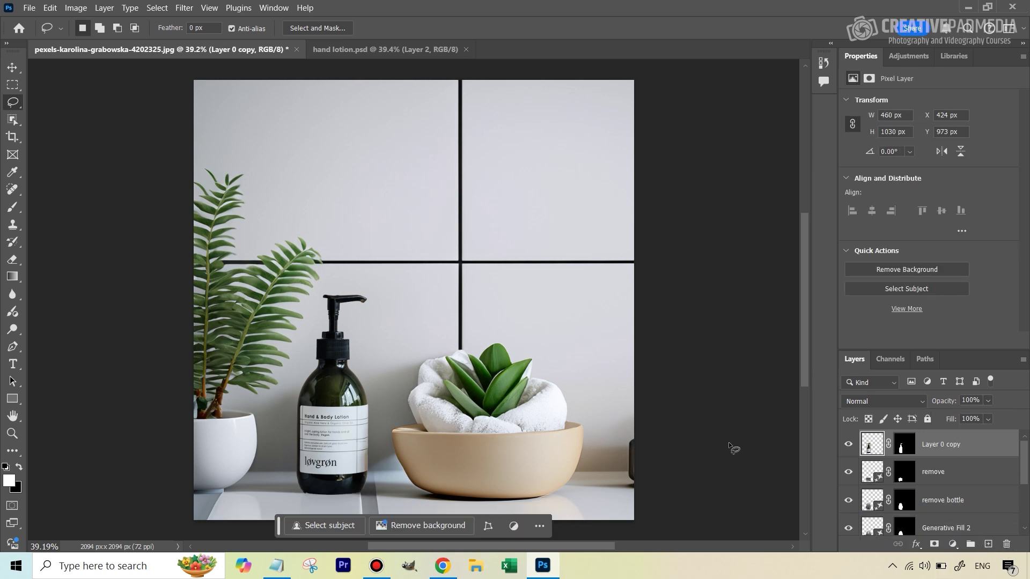
Add a new layer above the bottle and paint a soft black (000000) spot over the label with a 500 px brush
left_click(988, 544)
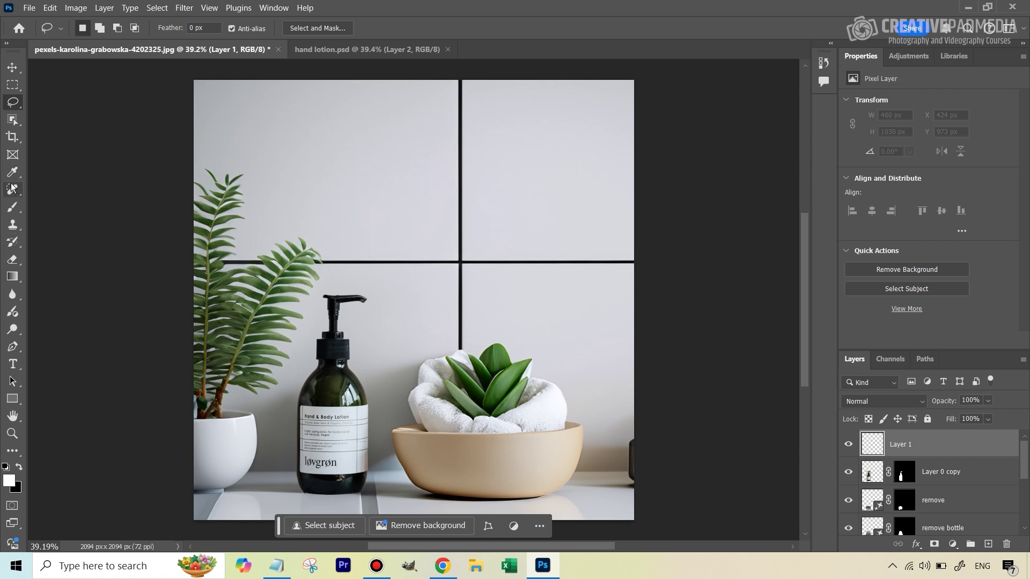
left_click(14, 212)
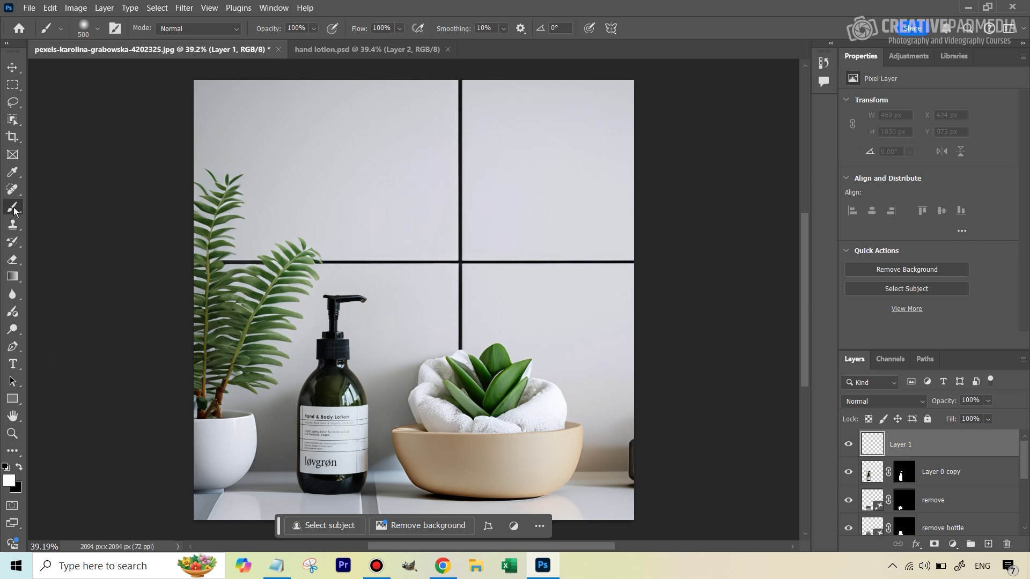
key("x")
left_click(9, 482)
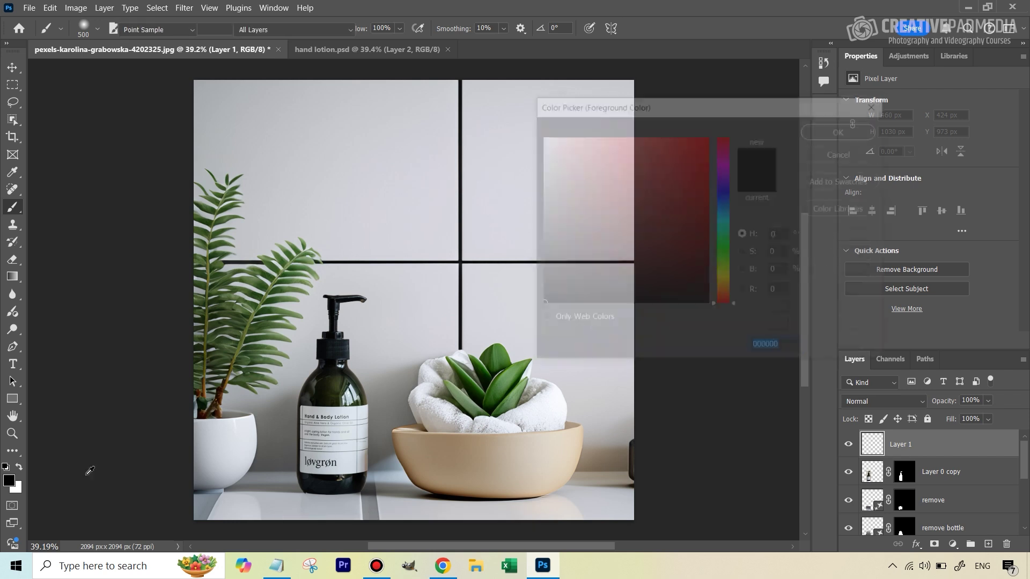
left_click(843, 129)
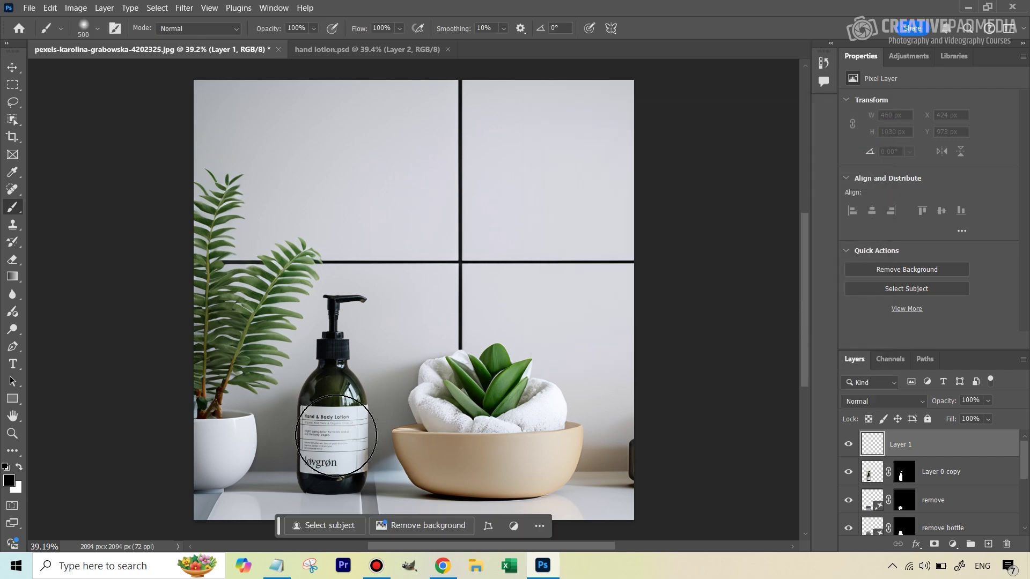
left_click(332, 430)
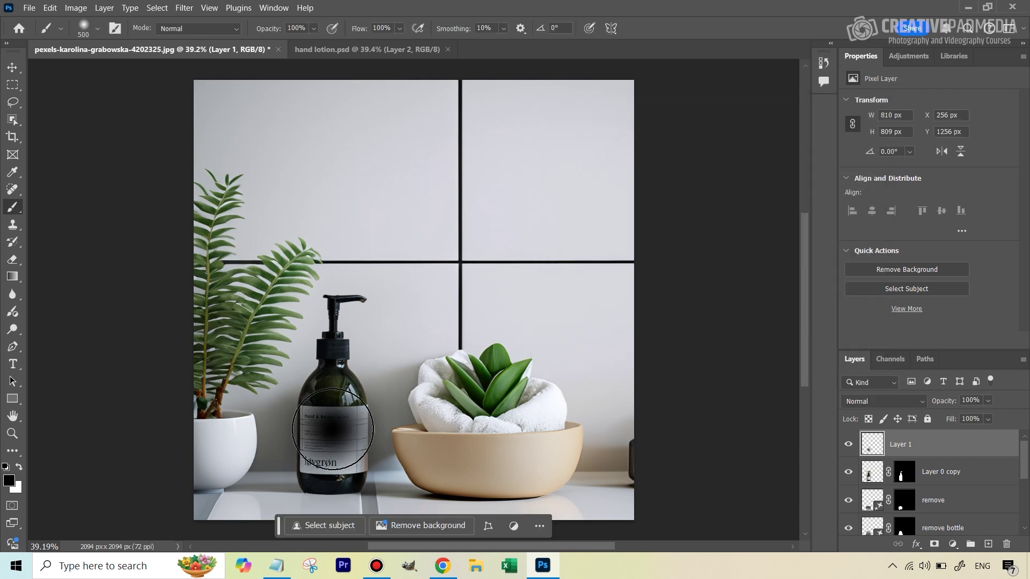
left_click(332, 429)
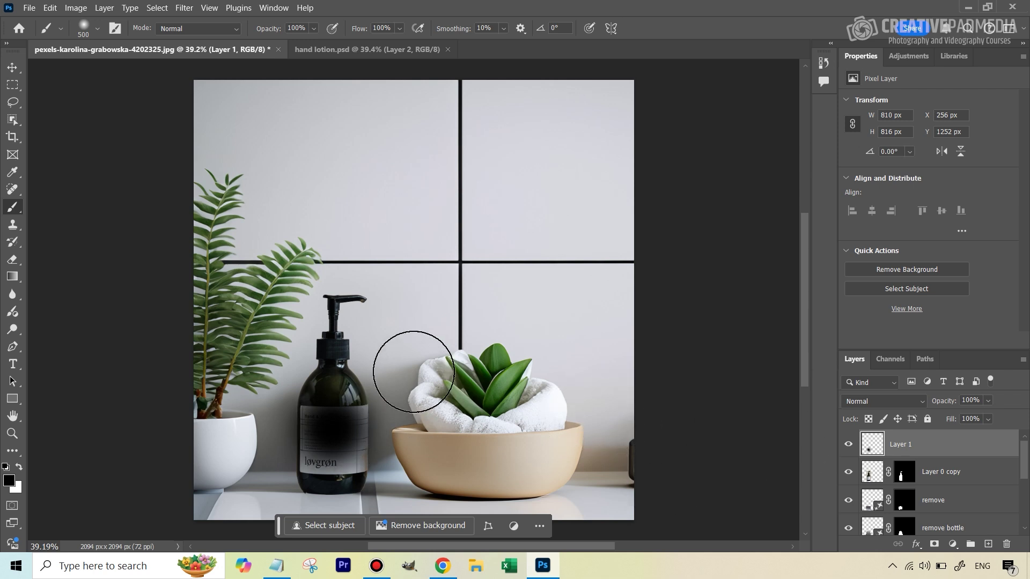
Squash the black spot with Free Transform to 11.15% height, forming a flat shadow just below the bottle
key("ctrl+t")
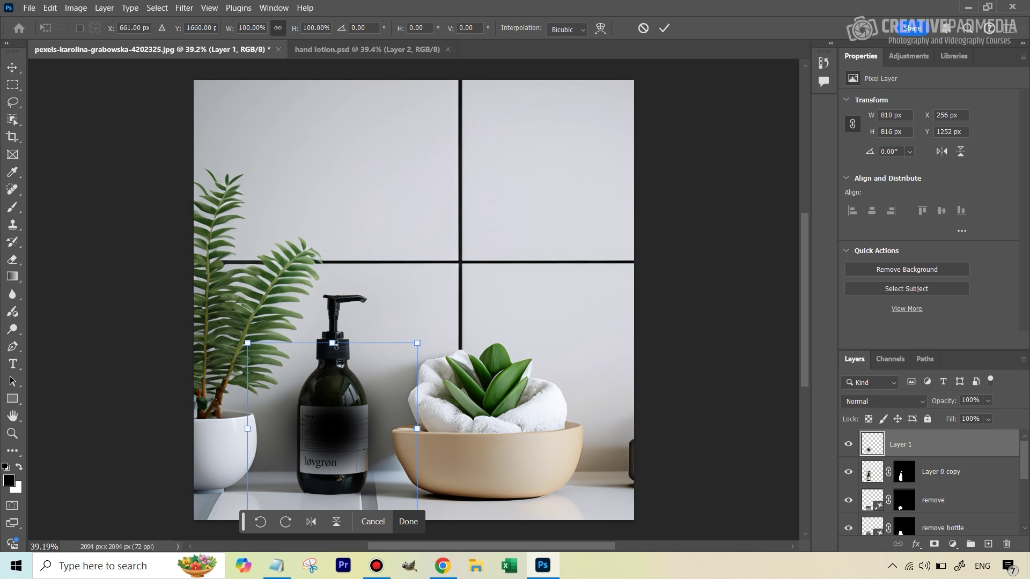
left_click_drag(332, 343, 329, 497)
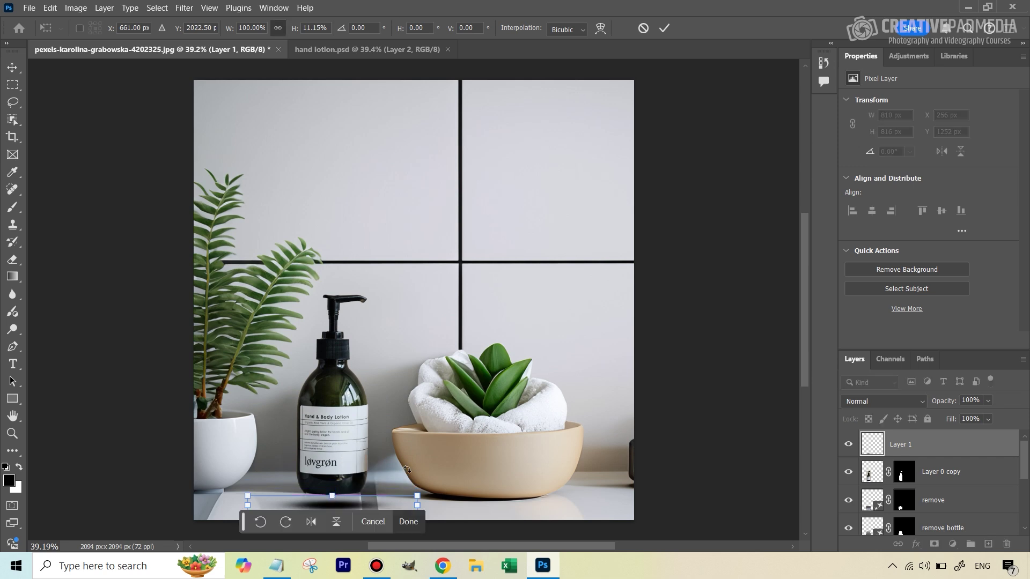
key("Return")
Move the flattened shadow up against the bottle's base and nudge it into place at X 244 px, Y 1926 px
key("v")
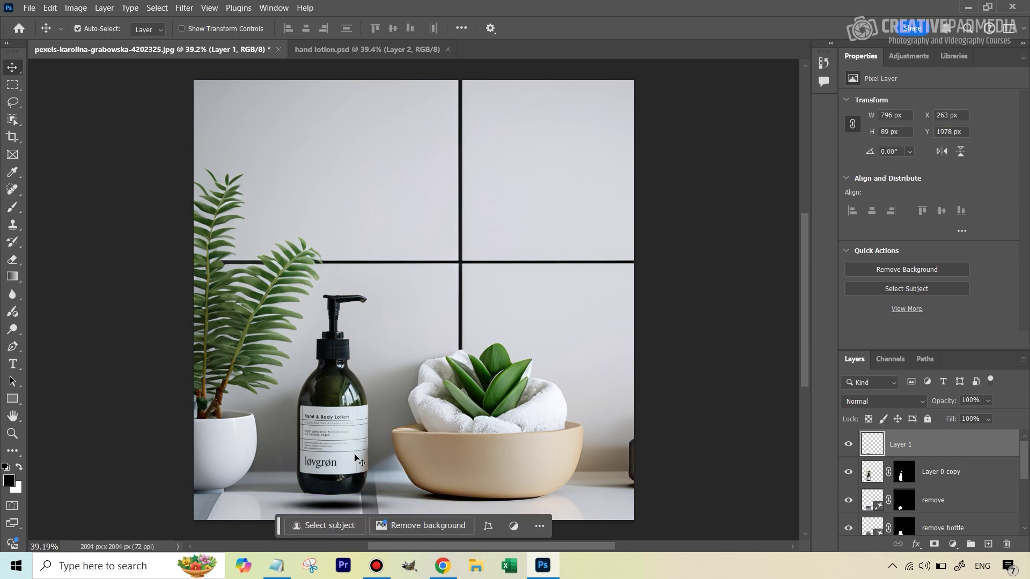
left_click_drag(346, 505, 344, 494)
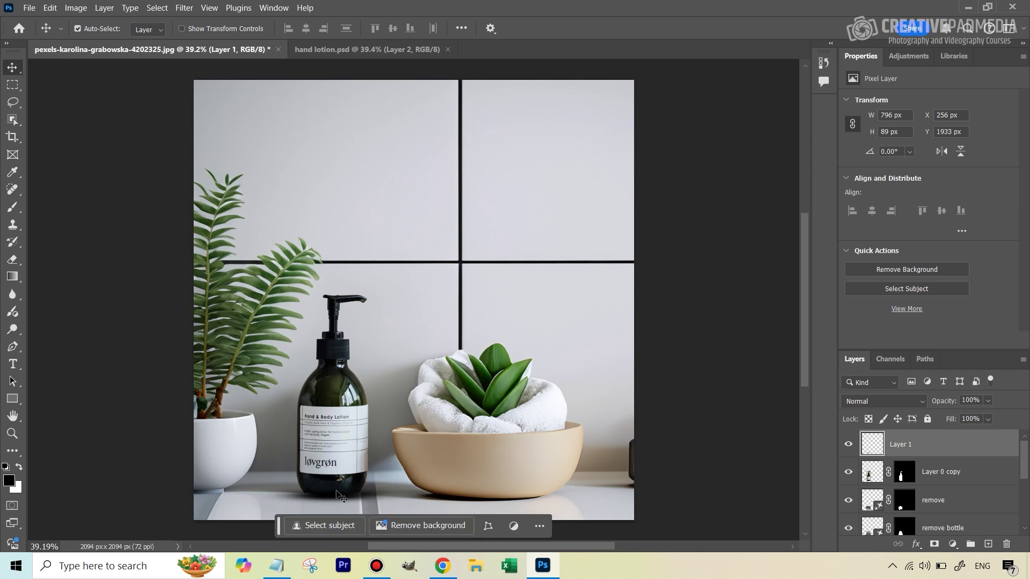
key("Up")
key("Up")
key("Up")
key("Up")
key("Up")
key("Up")
key("Up")
key("Up")
key("Up")
key("Up")
key("Up")
key("Up")
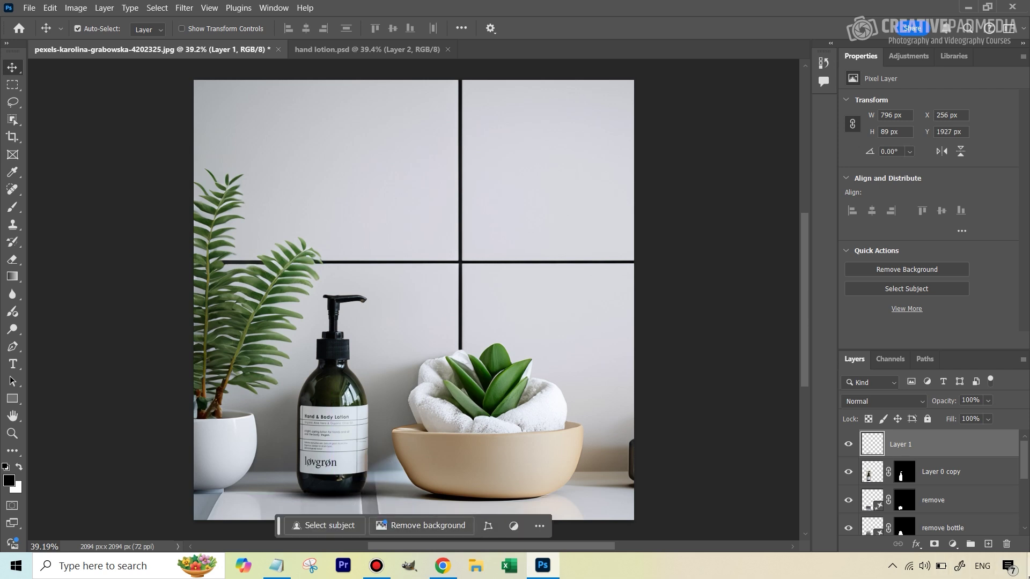
key("Down")
key("Down")
key("Down")
key("Down")
key("Down")
key("Down")
key("Down")
key("Down")
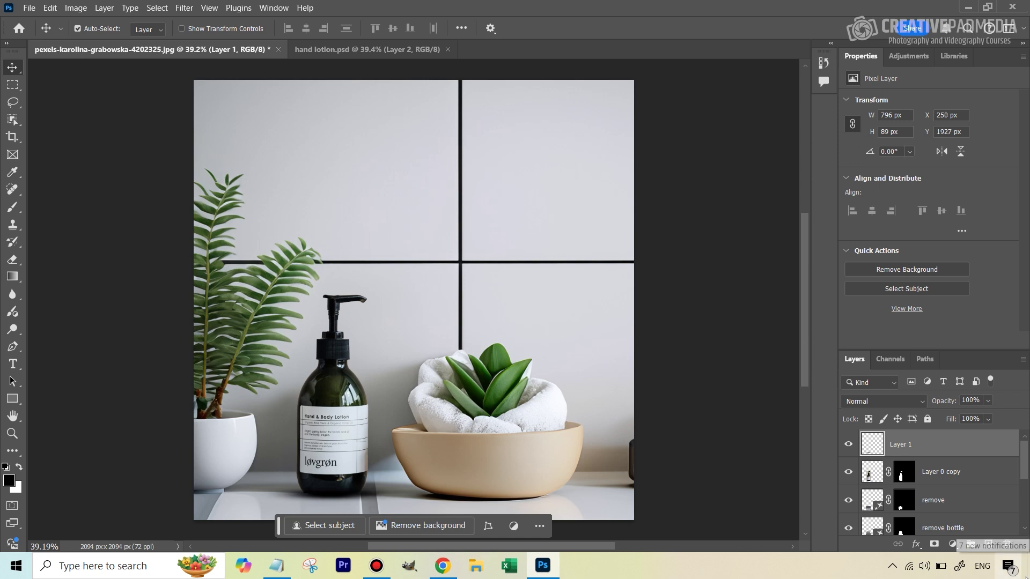
key("Left")
key("Left")
key("Left")
key("Left")
key("Left")
key("Left")
key("Left")
key("Left")
key("Left")
key("Left")
key("Left")
key("Left")
key("Up")
key("Up")
key("Up")
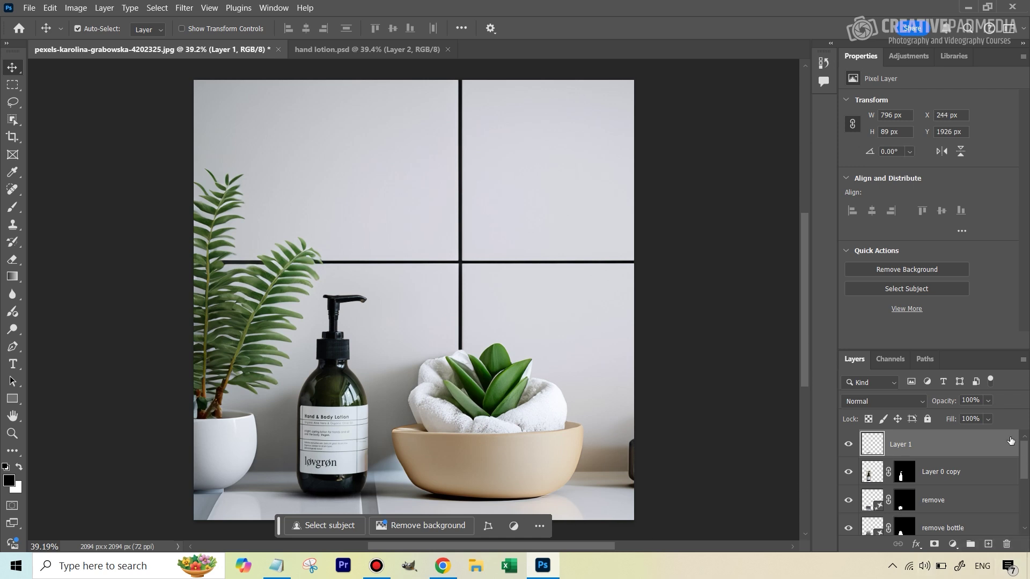
Lower the shadow layer's opacity to 61% and toggle its visibility to compare the bottle with and without it
left_click(990, 399)
left_click_drag(968, 416, 973, 416)
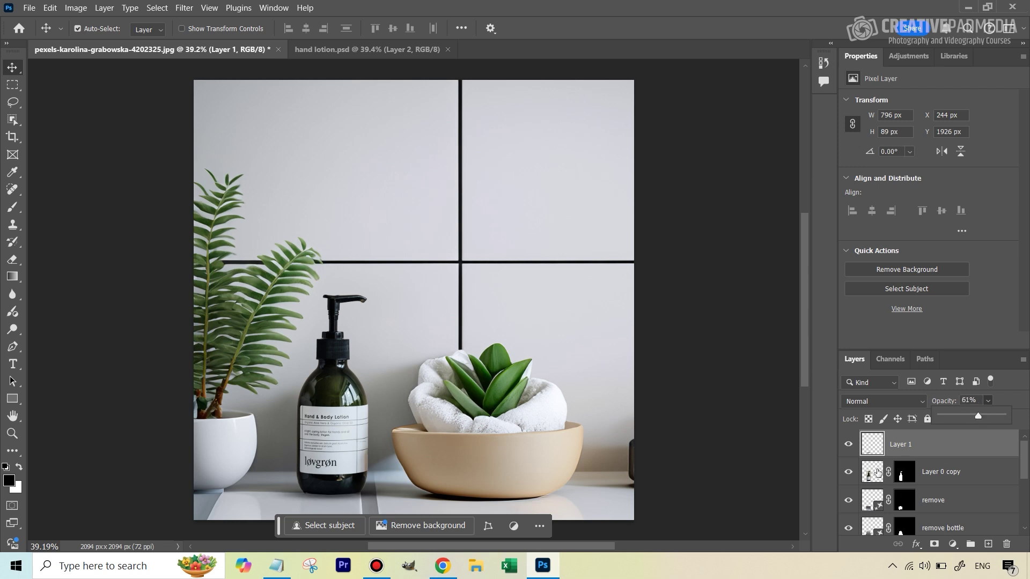
left_click(848, 449)
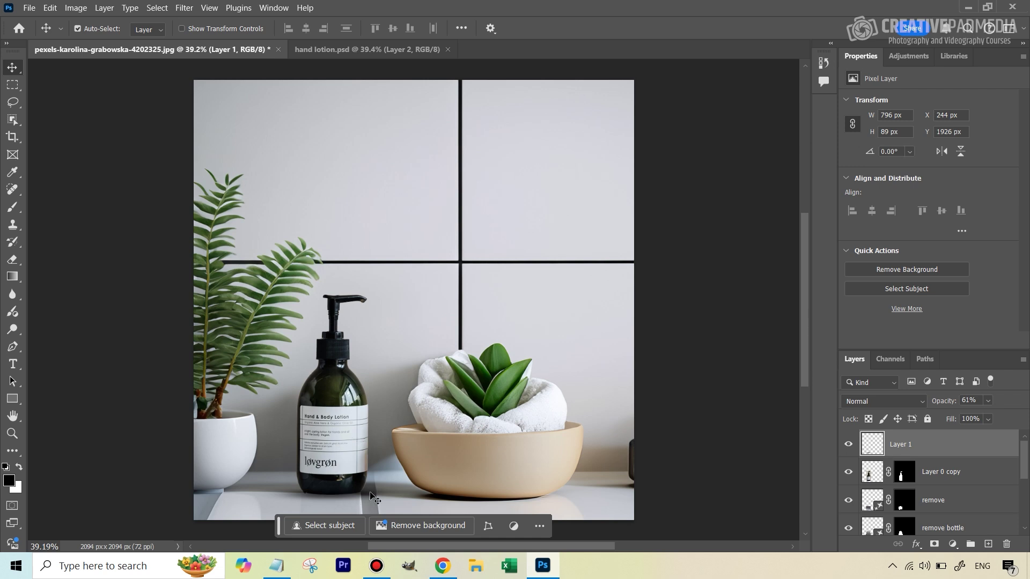
left_click(849, 444)
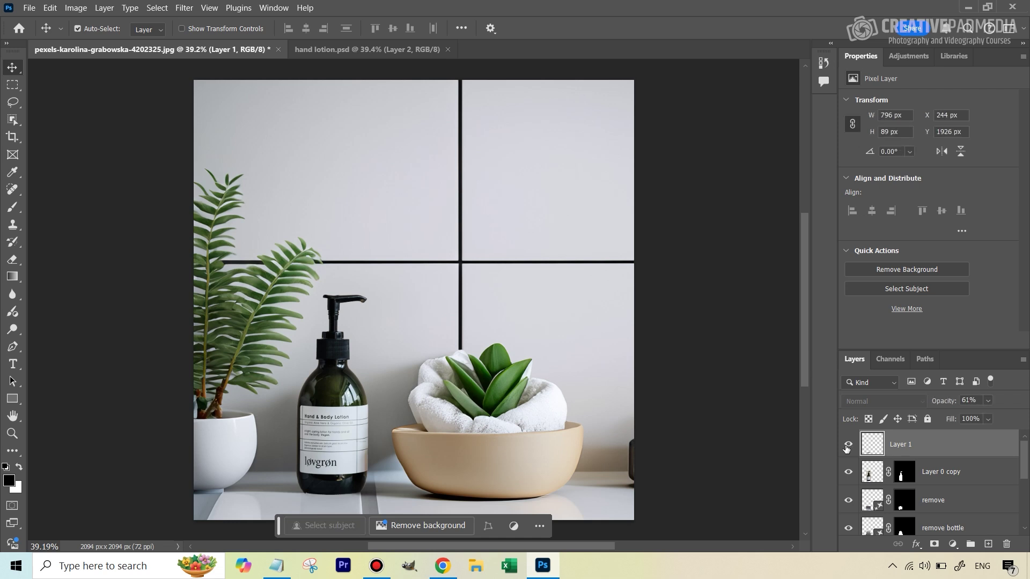
left_click(849, 445)
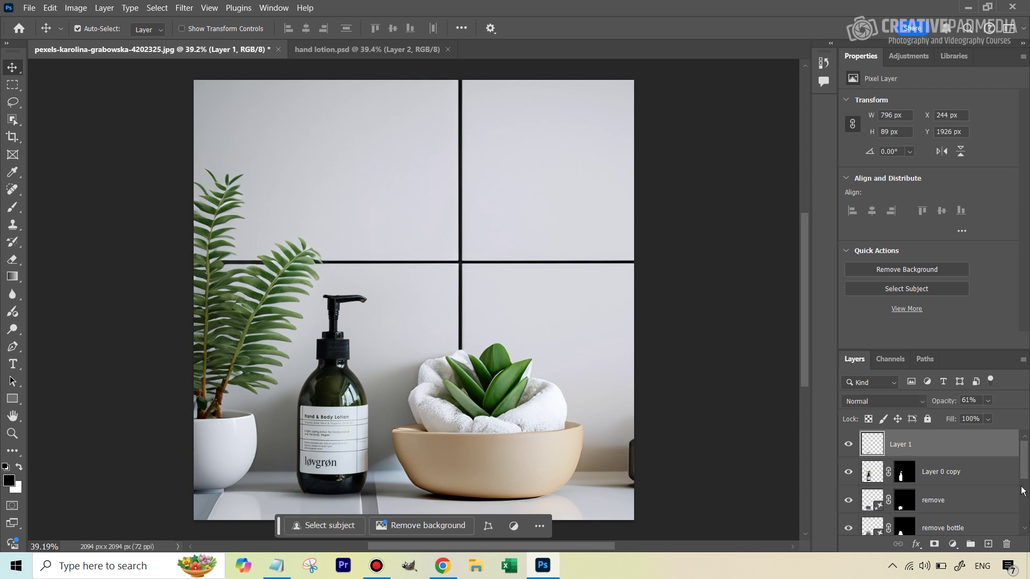